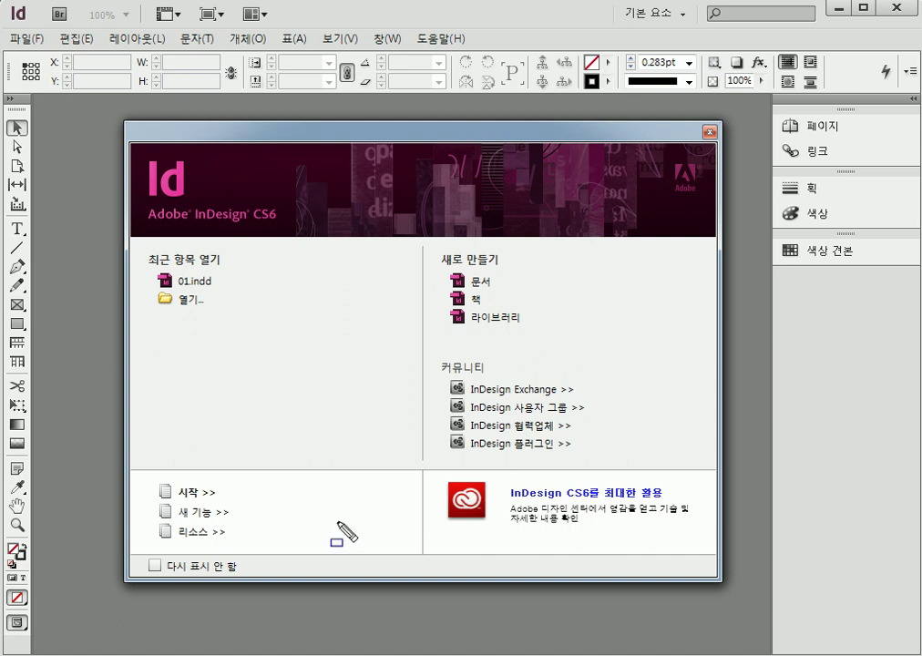
{"action": "mouse_move", "coordinate": [123, 549]}
{"action": "left_mouse_down"}
{"action": "mouse_move", "coordinate": [264, 594]}
{"action": "mouse_move", "coordinate": [270, 587]}
{"action": "left_mouse_up"}
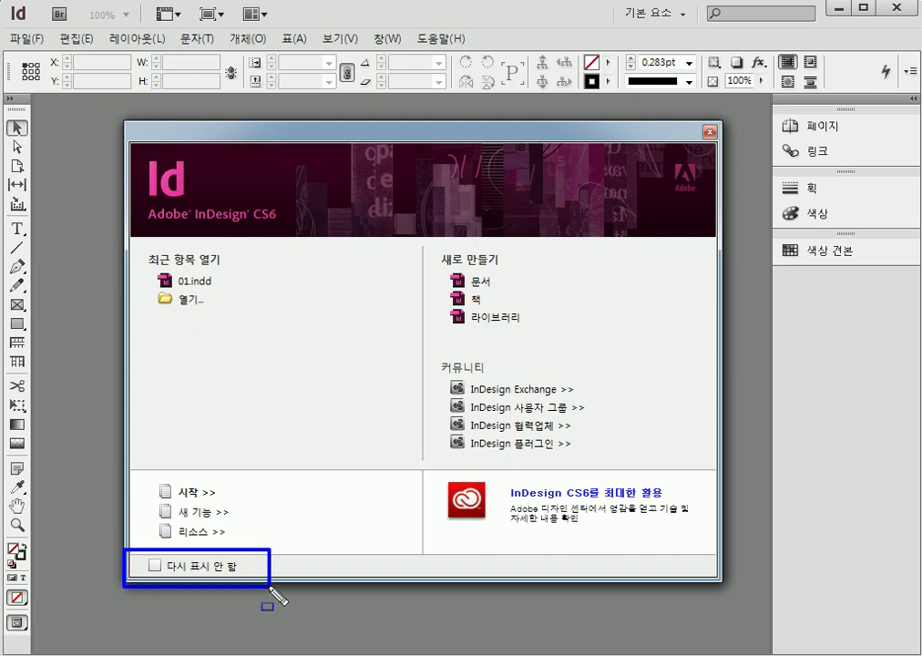
{"action": "mouse_move", "coordinate": [136, 550]}
{"action": "left_mouse_down"}
{"action": "mouse_move", "coordinate": [142, 575]}
{"action": "mouse_move", "coordinate": [169, 583]}
{"action": "left_mouse_up"}
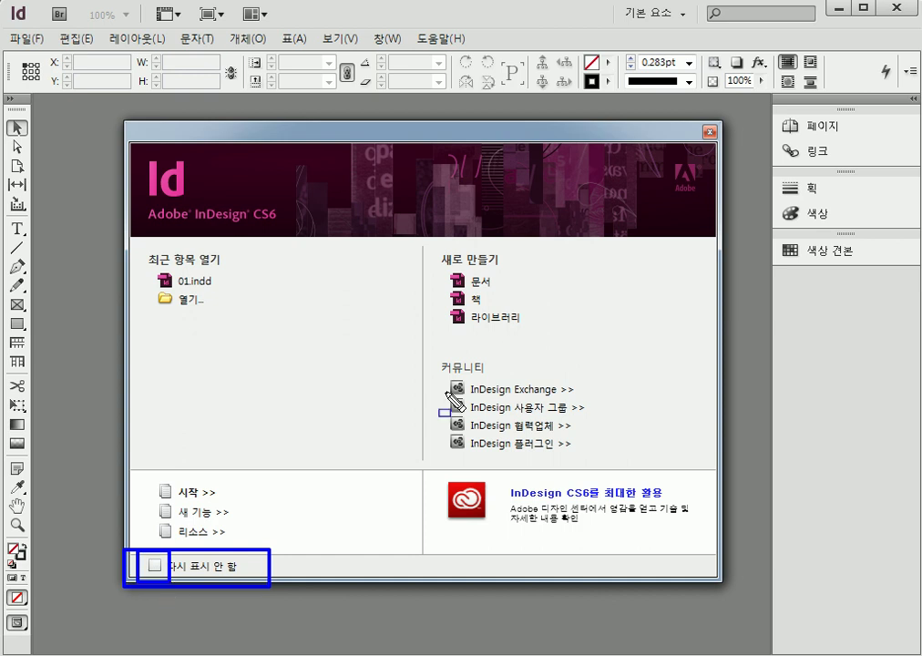
{"action": "left_click_drag", "start_coordinate": [692, 121], "coordinate": [721, 143]}
{"action": "key", "text": "Escape"}
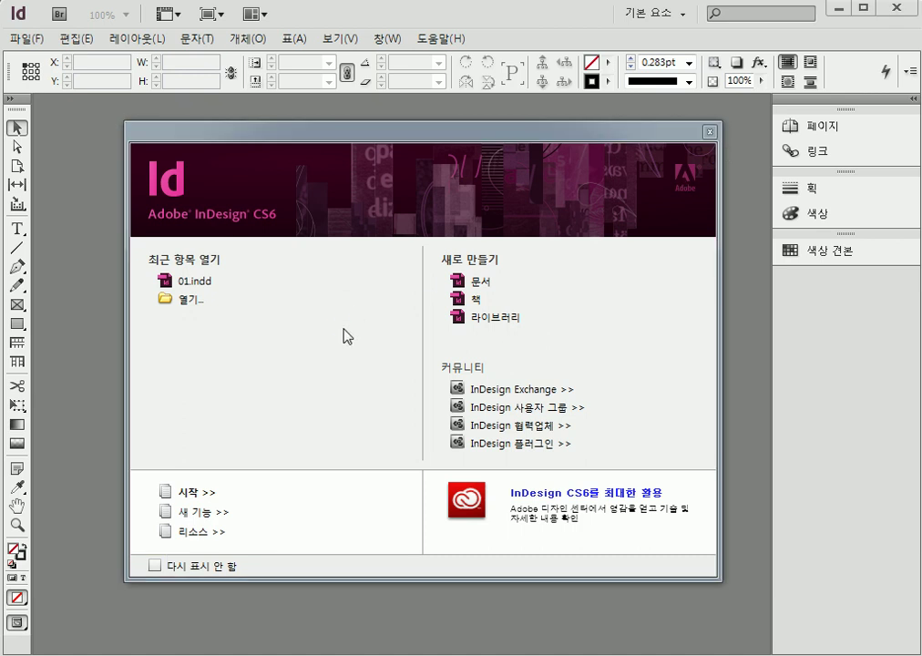
{"action": "mouse_move", "coordinate": [133, 244]}
{"action": "left_mouse_down"}
{"action": "mouse_move", "coordinate": [202, 270]}
{"action": "mouse_move", "coordinate": [247, 268]}
{"action": "left_mouse_up"}
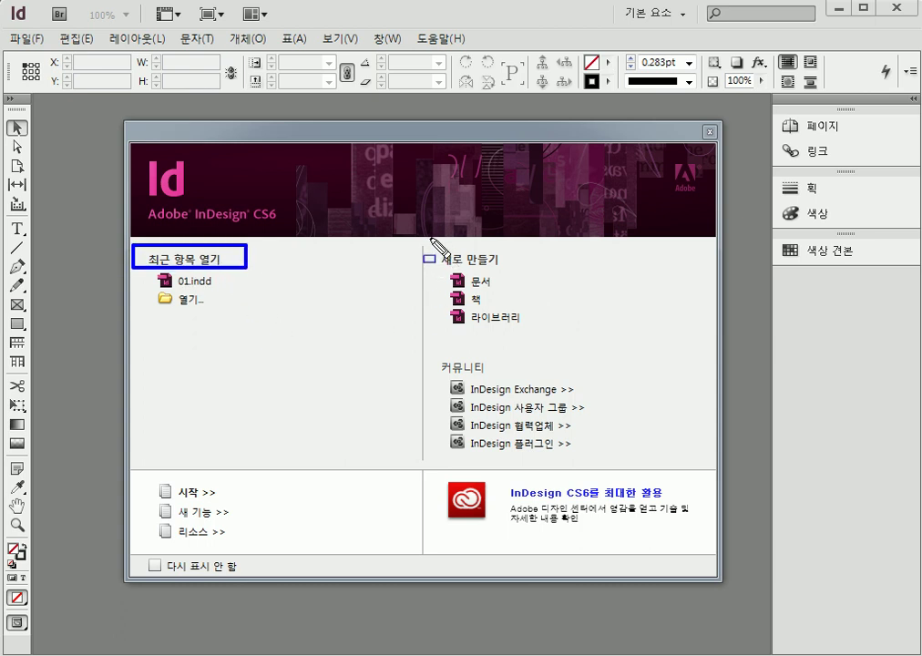
{"action": "left_click_drag", "start_coordinate": [426, 245], "coordinate": [529, 270]}
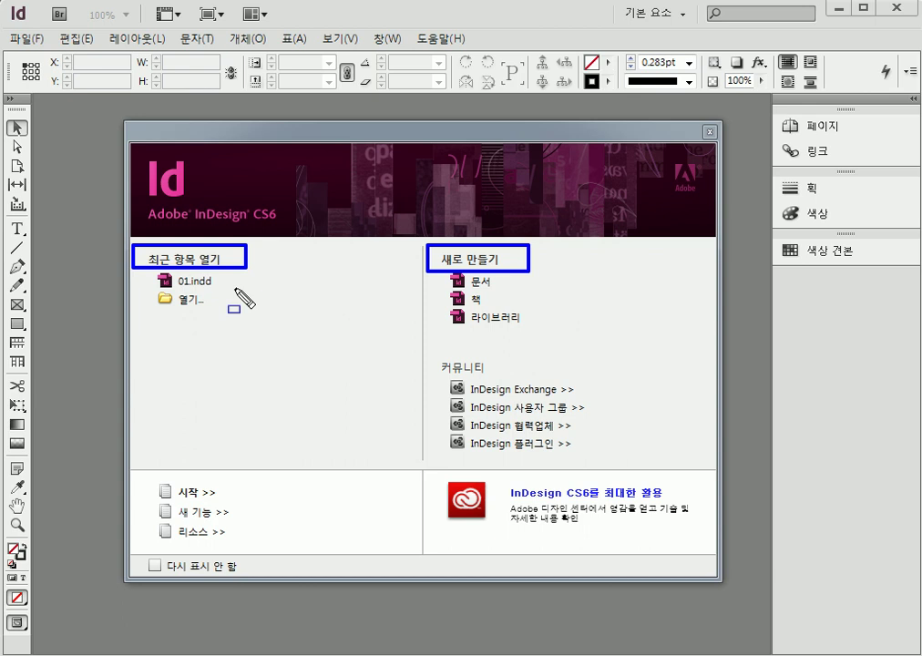
{"action": "left_click_drag", "start_coordinate": [156, 290], "coordinate": [221, 310]}
{"action": "key", "text": "Escape"}
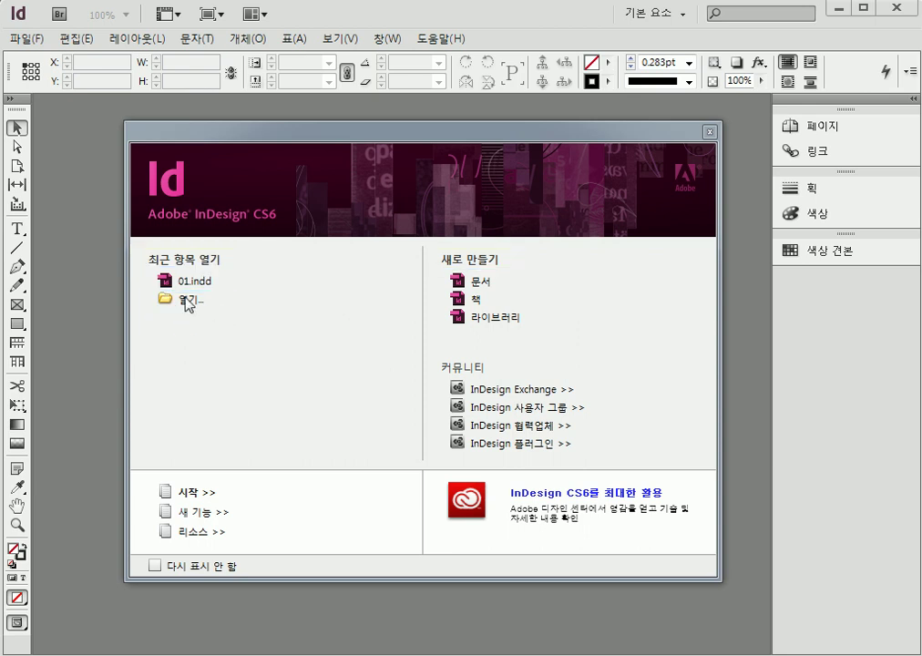
{"action": "left_click", "coordinate": [186, 300]}
{"action": "left_click_drag", "start_coordinate": [414, 92], "coordinate": [313, 102]}
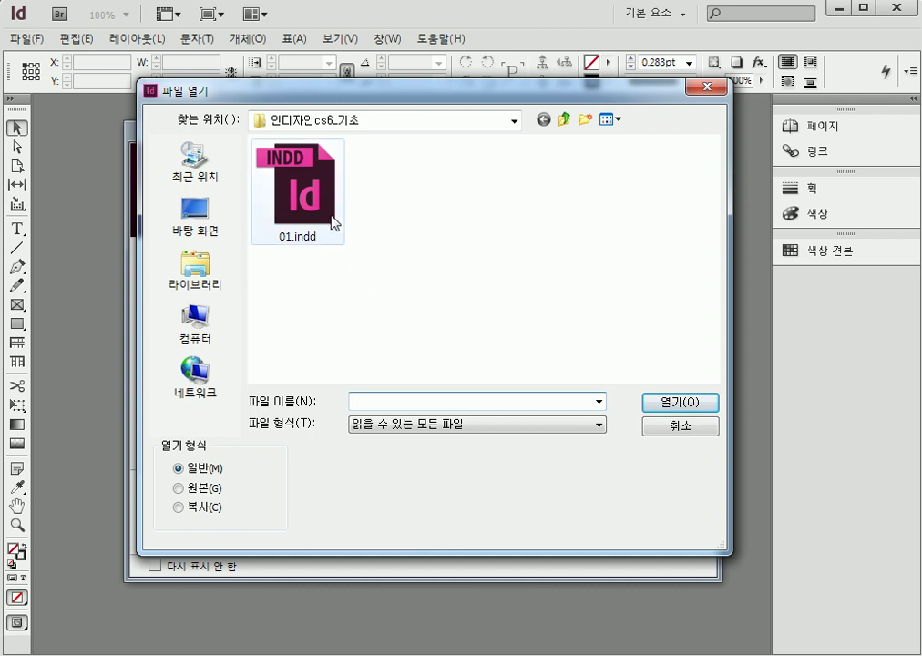
{"action": "left_click", "coordinate": [674, 428]}
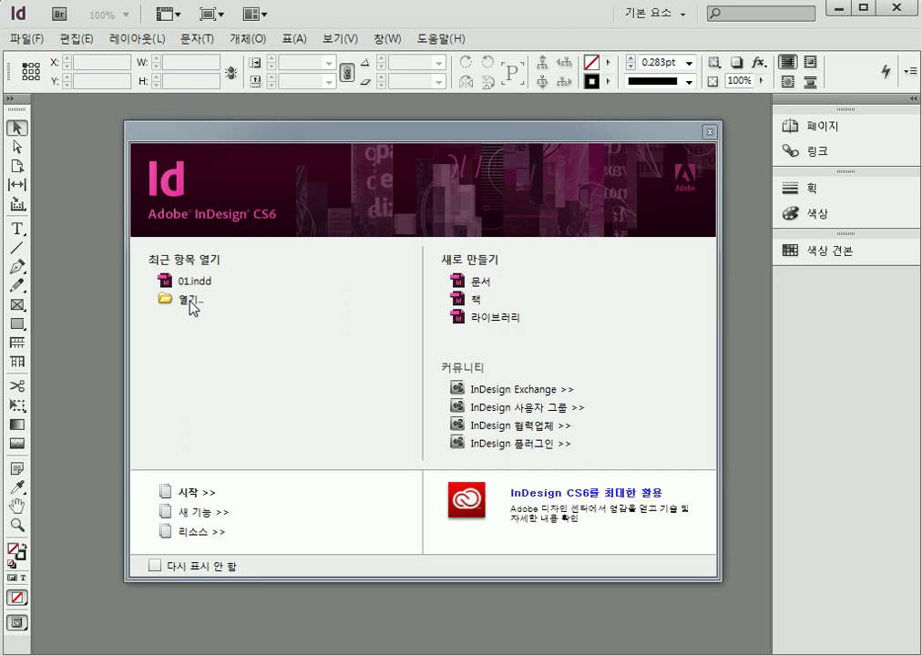
{"action": "left_click", "coordinate": [193, 308]}
{"action": "left_click", "coordinate": [665, 425]}
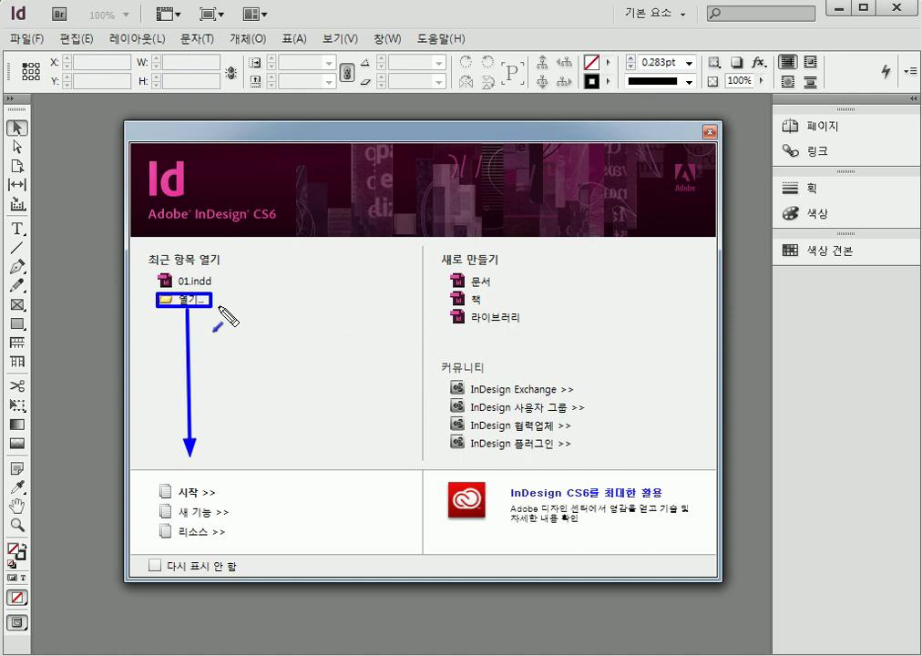
{"action": "key", "text": "Escape"}
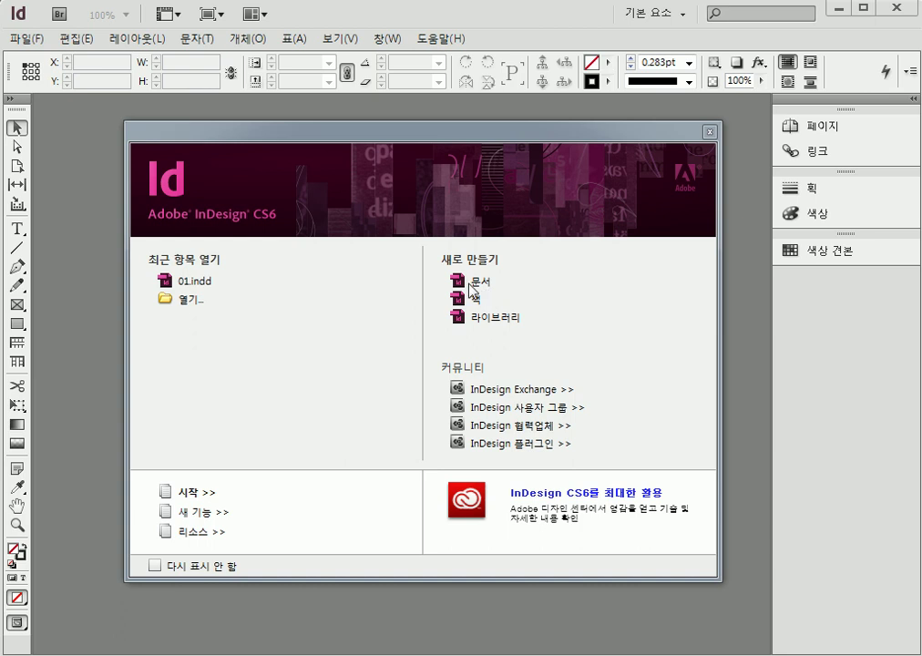
Open the recent document 01.indd.
{"action": "left_click", "coordinate": [202, 282]}
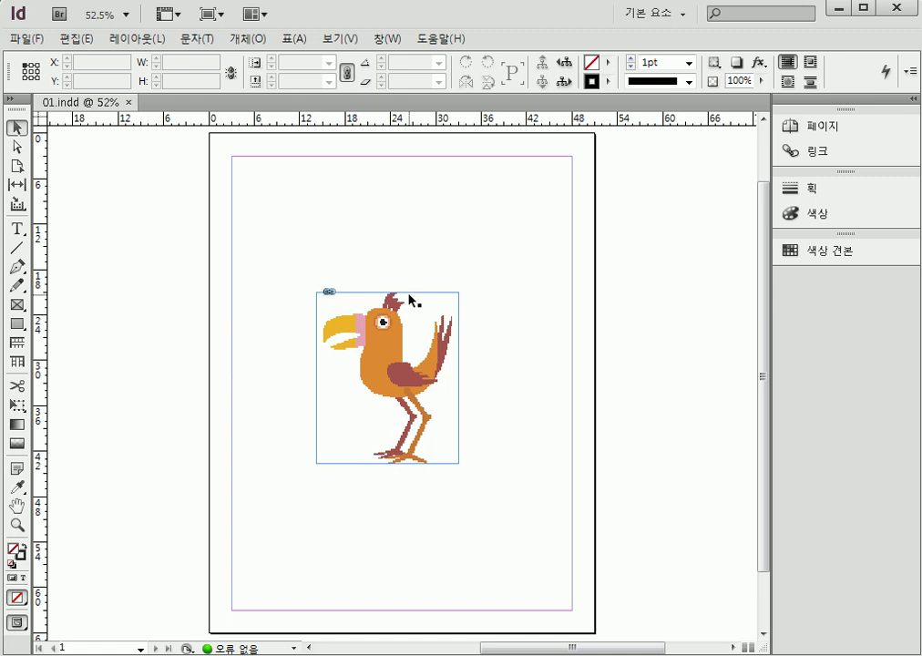
{"action": "left_click", "coordinate": [438, 350]}
{"action": "left_click", "coordinate": [430, 224]}
{"action": "left_click_drag", "start_coordinate": [4, 27], "coordinate": [495, 50]}
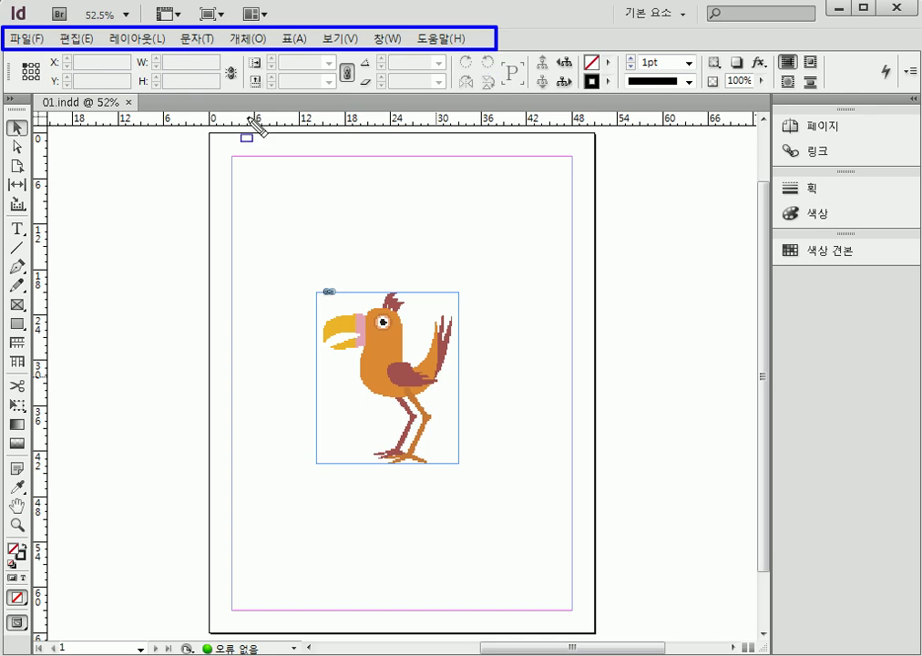
{"action": "key", "text": "Escape"}
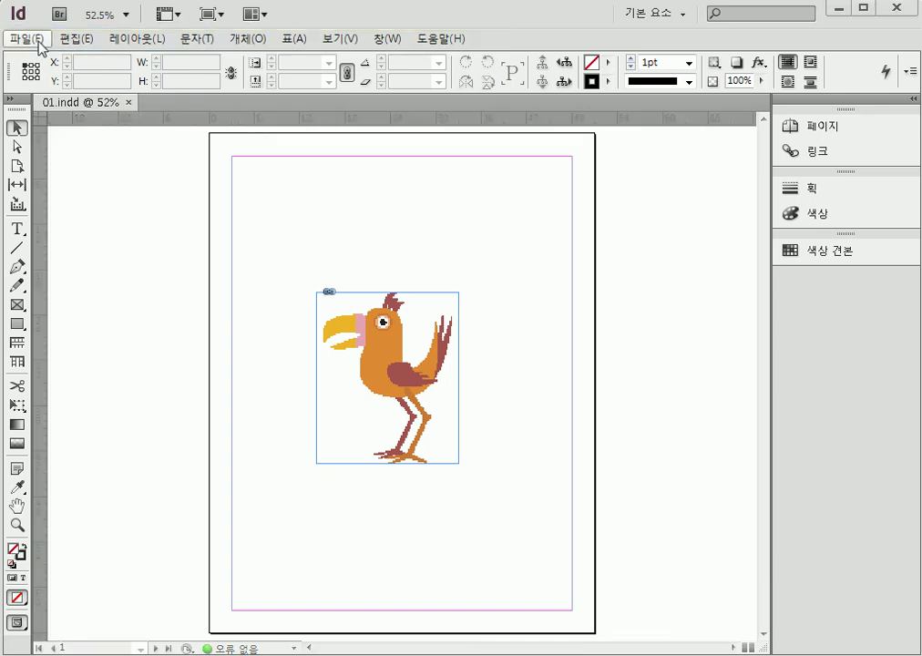
{"action": "left_click", "coordinate": [39, 41]}
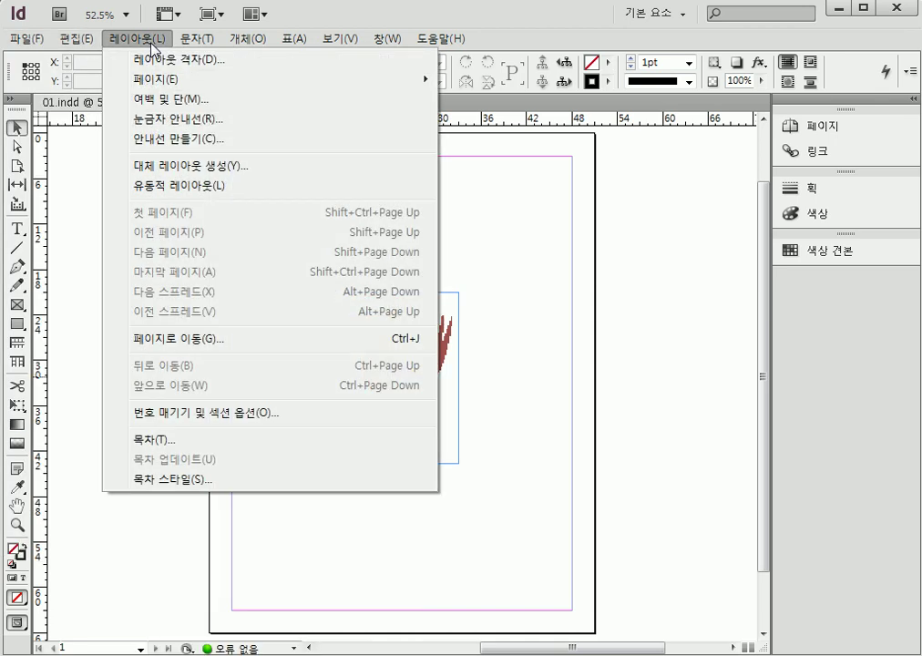
{"action": "mouse_move", "coordinate": [443, 39]}
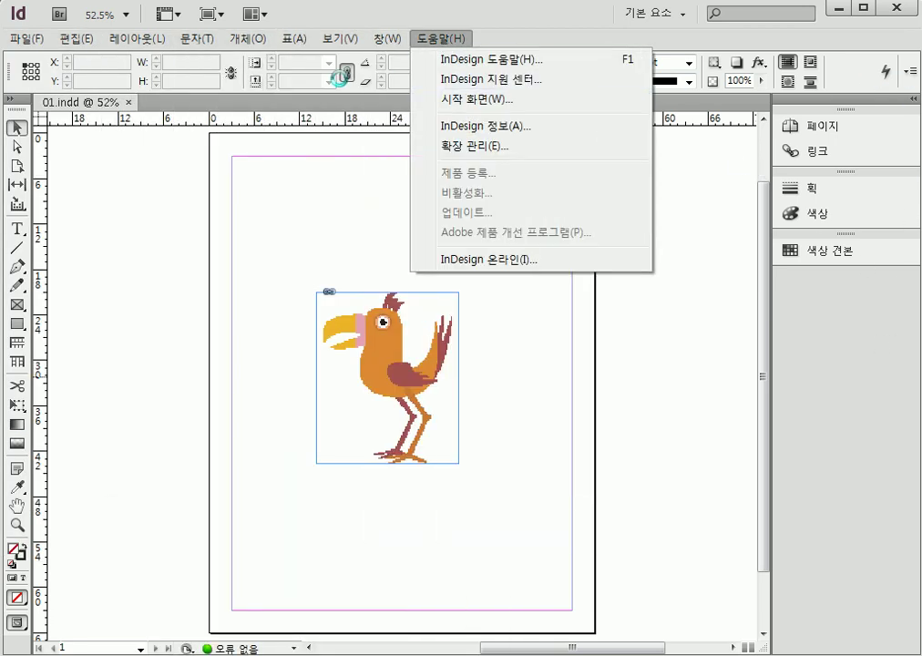
{"action": "left_click", "coordinate": [685, 412]}
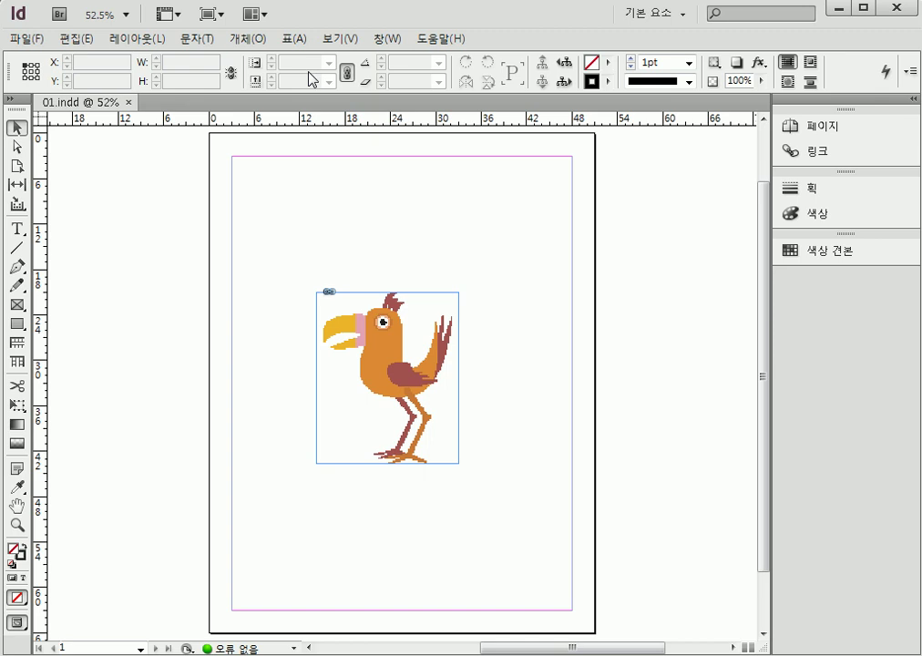
{"action": "left_click", "coordinate": [136, 41]}
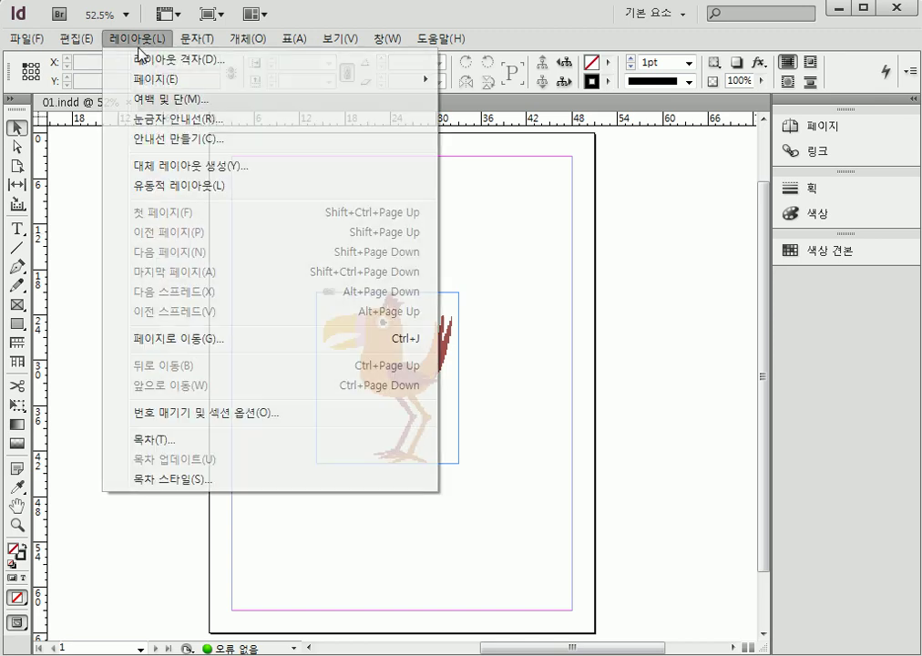
{"action": "key", "text": "Escape"}
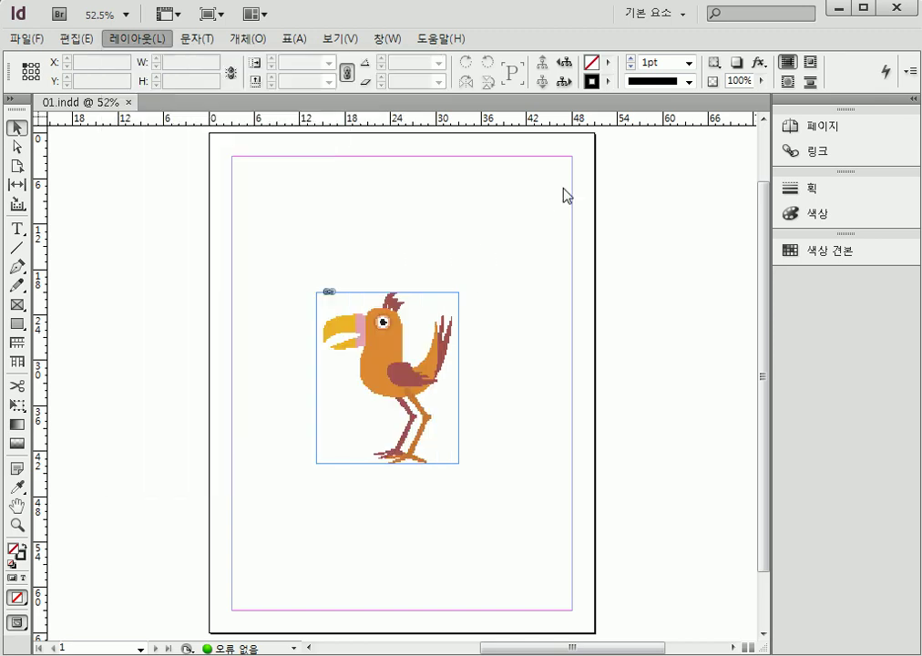
{"action": "key", "text": "Escape"}
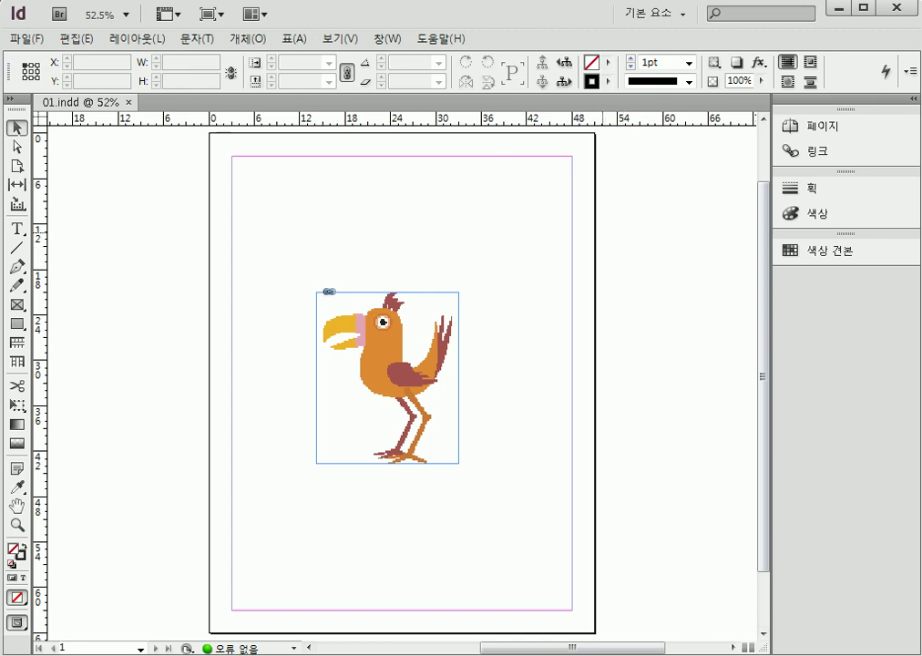
{"action": "mouse_move", "coordinate": [3, 52]}
{"action": "left_mouse_down"}
{"action": "mouse_move", "coordinate": [684, 105]}
{"action": "mouse_move", "coordinate": [916, 94]}
{"action": "left_mouse_up"}
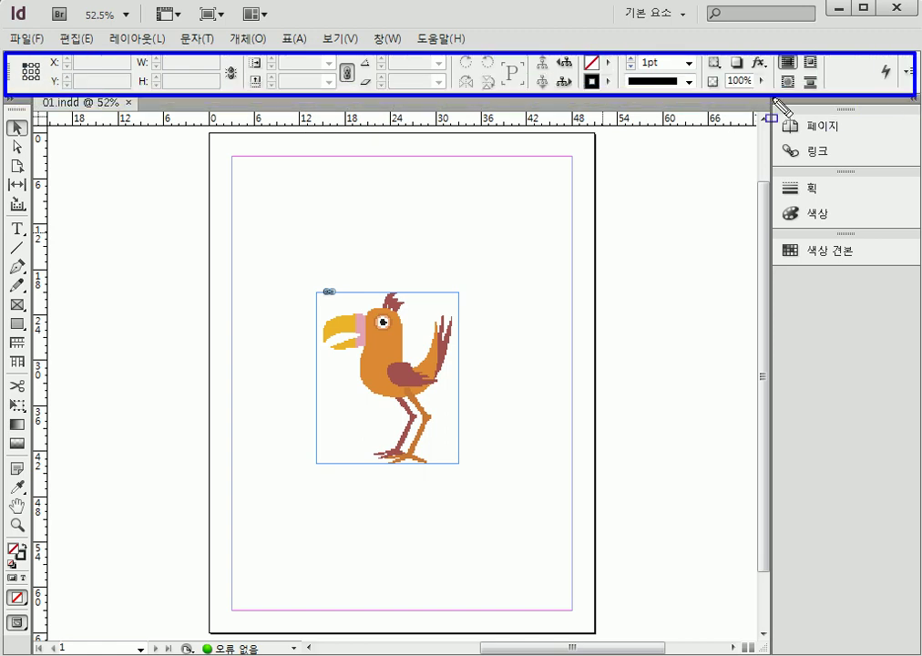
{"action": "key", "text": "Escape"}
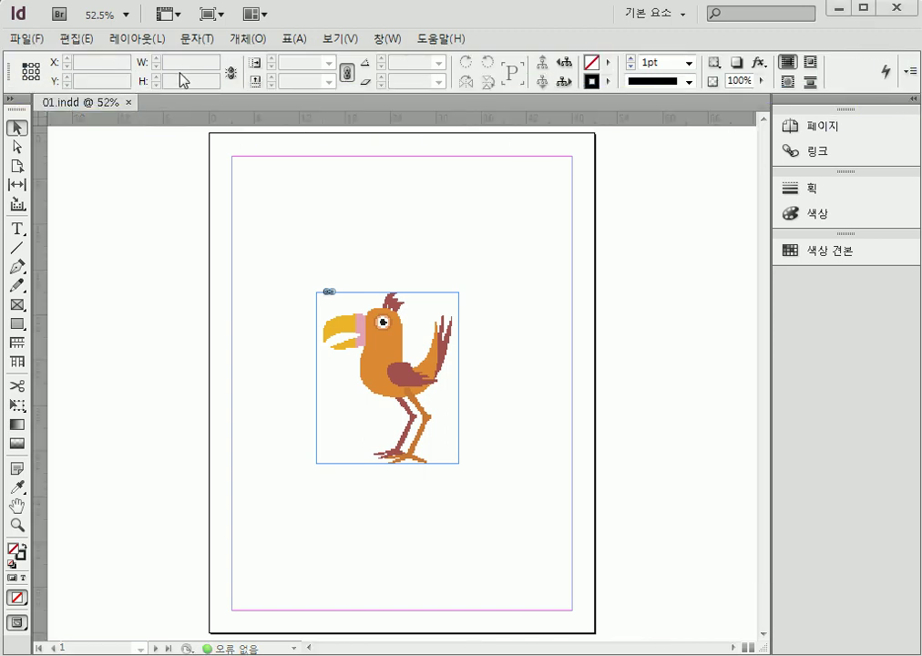
Examine the drawing, type, page and selection tools one by one and compare the control options each offers, ending on the Selection tool.
{"action": "left_click", "coordinate": [16, 166]}
{"action": "left_click", "coordinate": [16, 205]}
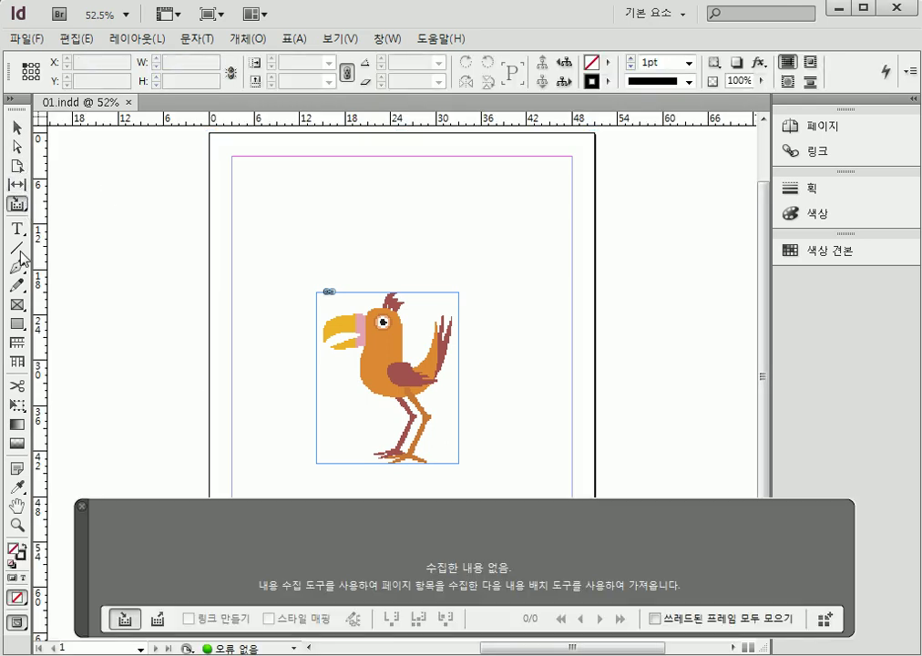
{"action": "left_click", "coordinate": [17, 229]}
{"action": "left_click", "coordinate": [17, 247]}
{"action": "left_click", "coordinate": [17, 266]}
{"action": "left_click", "coordinate": [16, 285]}
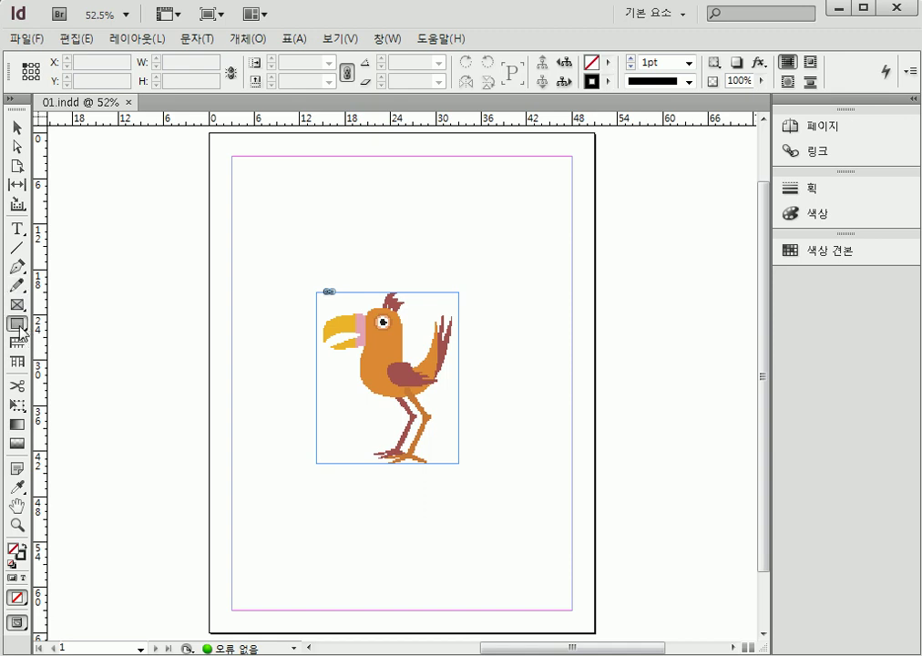
{"action": "left_click", "coordinate": [16, 127]}
{"action": "left_click", "coordinate": [16, 146]}
{"action": "left_click", "coordinate": [17, 185]}
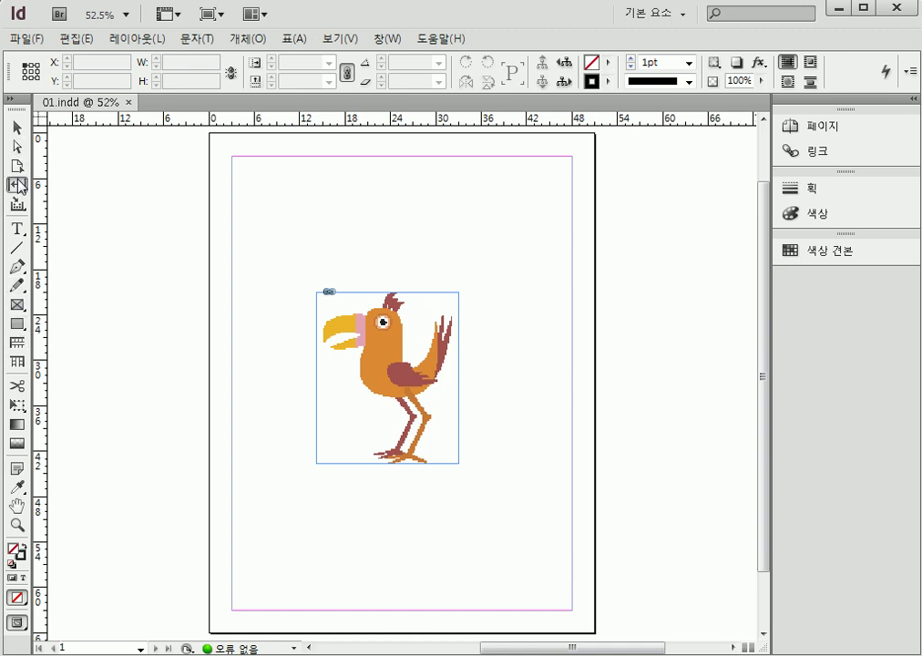
{"action": "left_click", "coordinate": [18, 386]}
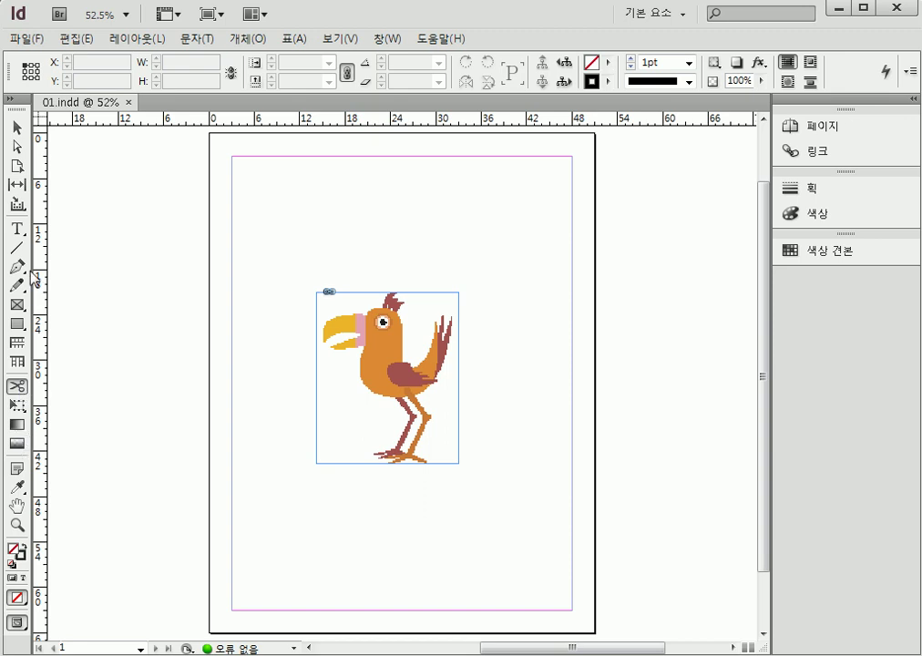
{"action": "left_click", "coordinate": [17, 230]}
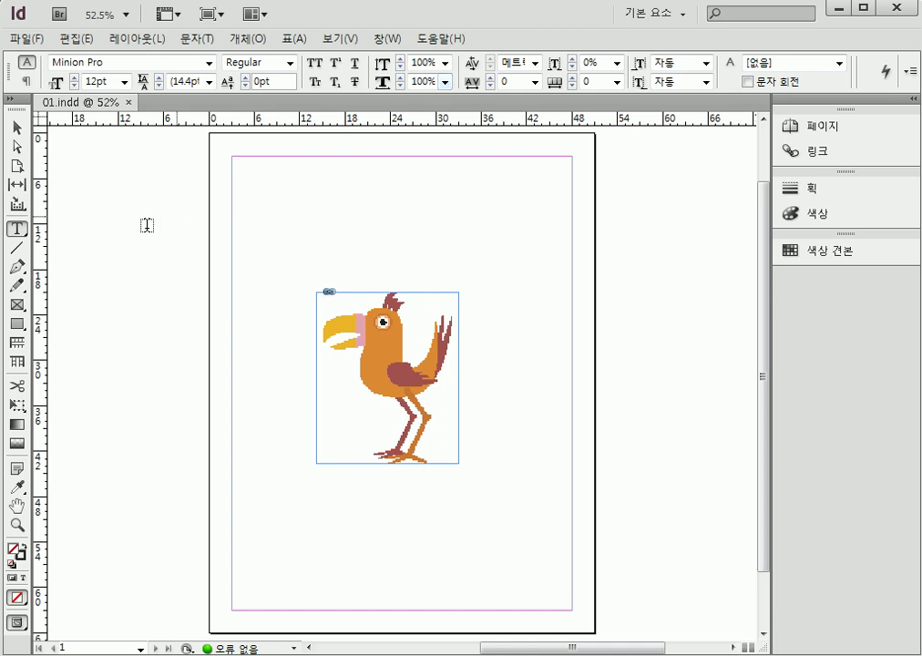
{"action": "left_click", "coordinate": [17, 165]}
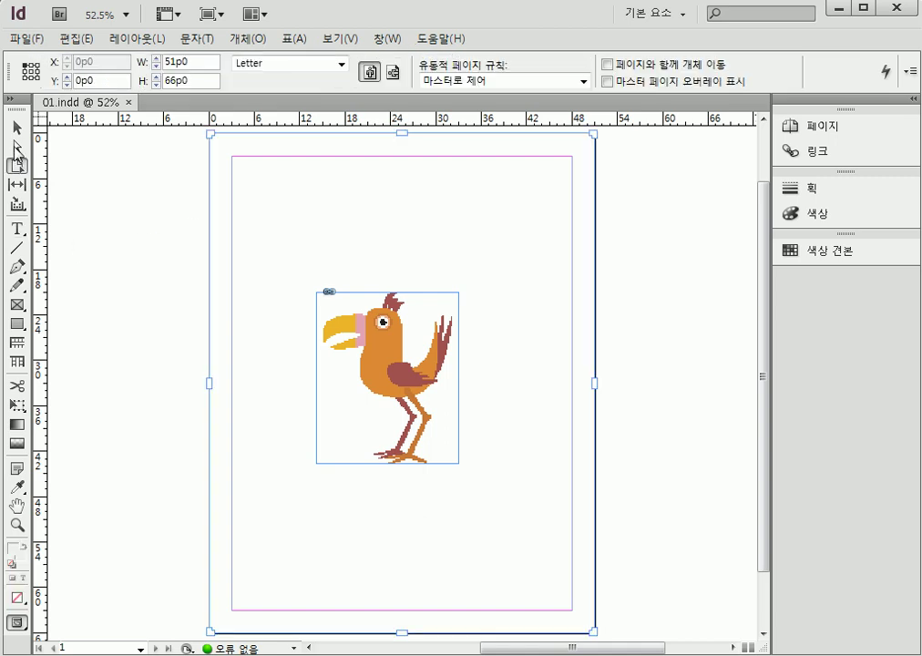
{"action": "left_click", "coordinate": [18, 146]}
{"action": "left_click", "coordinate": [17, 128]}
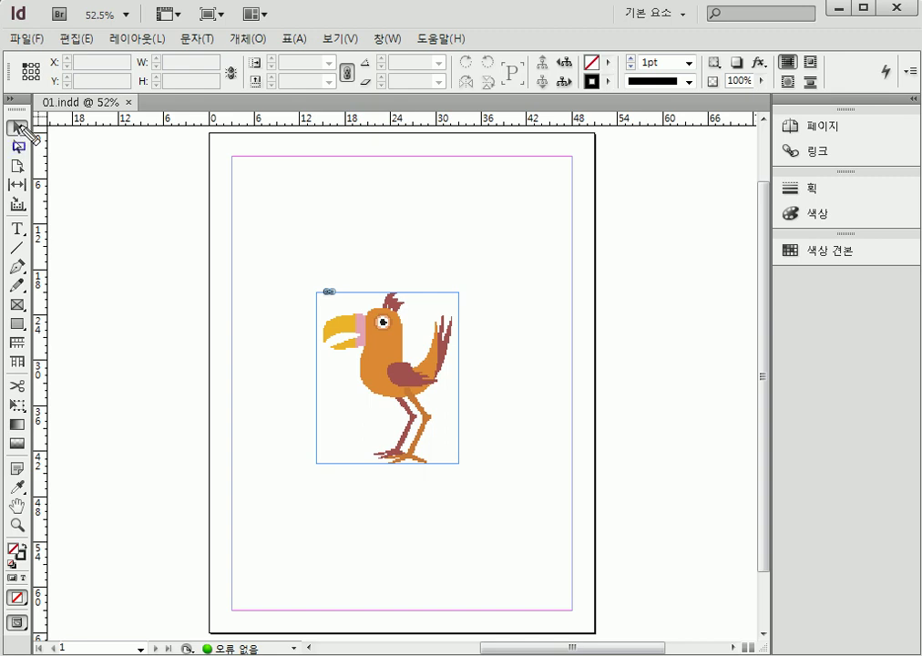
{"action": "mouse_move", "coordinate": [7, 112]}
{"action": "left_mouse_down"}
{"action": "mouse_move", "coordinate": [41, 524]}
{"action": "mouse_move", "coordinate": [32, 632]}
{"action": "left_mouse_up"}
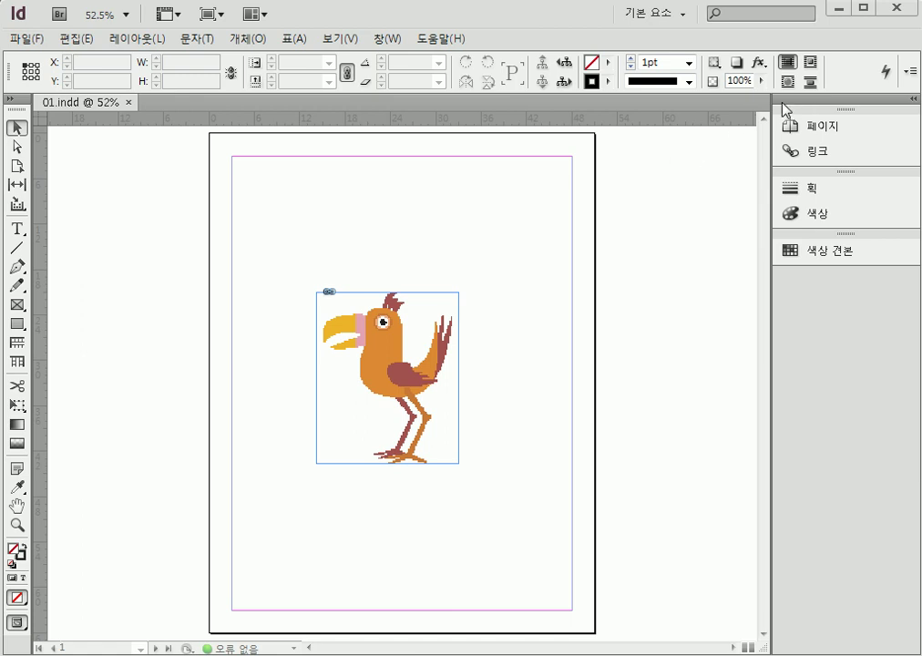
{"action": "mouse_move", "coordinate": [775, 96]}
{"action": "left_mouse_down"}
{"action": "mouse_move", "coordinate": [872, 233]}
{"action": "mouse_move", "coordinate": [872, 263]}
{"action": "left_mouse_up"}
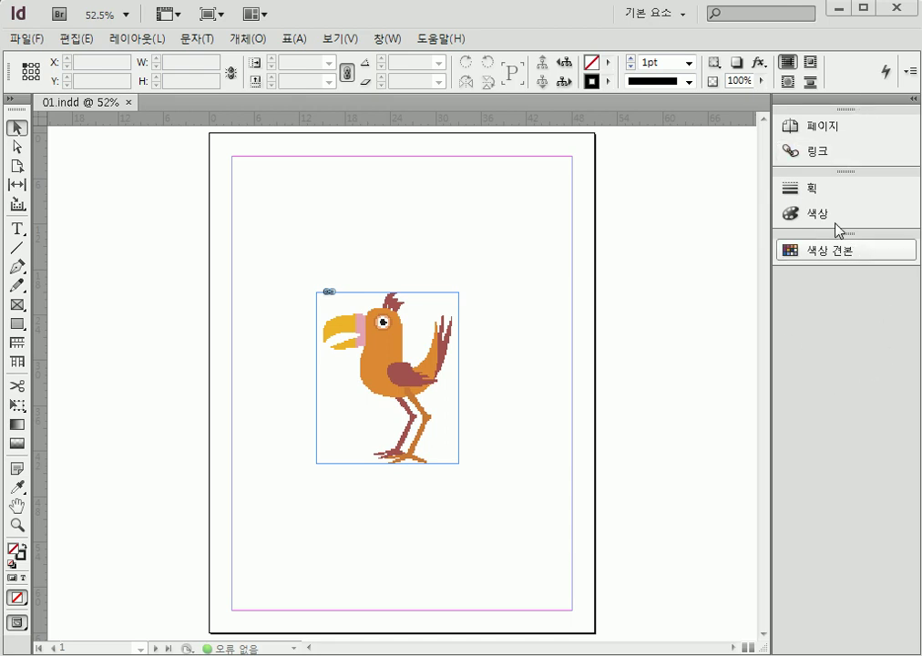
{"action": "left_click", "coordinate": [402, 44]}
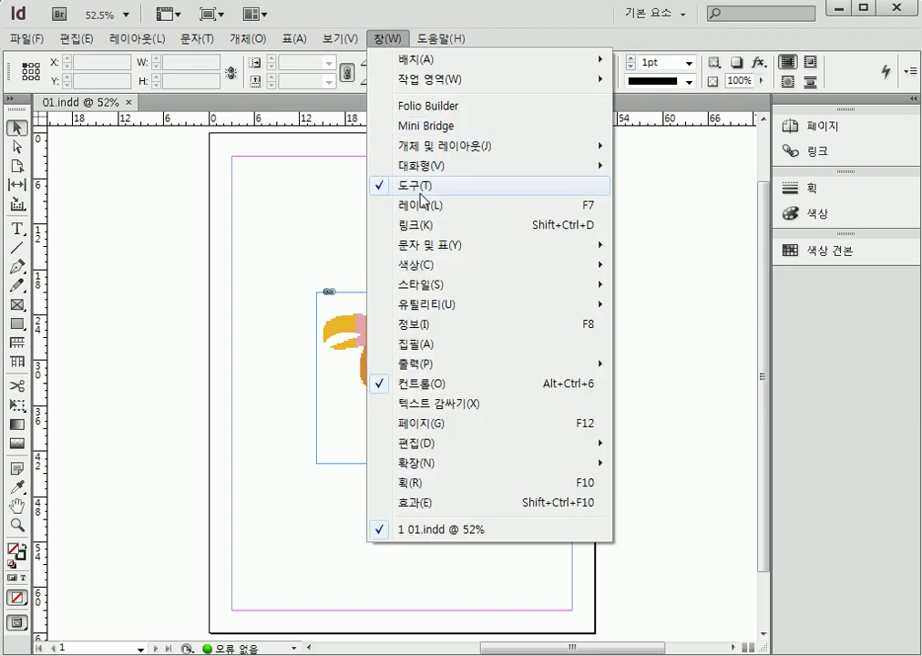
{"action": "left_click", "coordinate": [828, 452]}
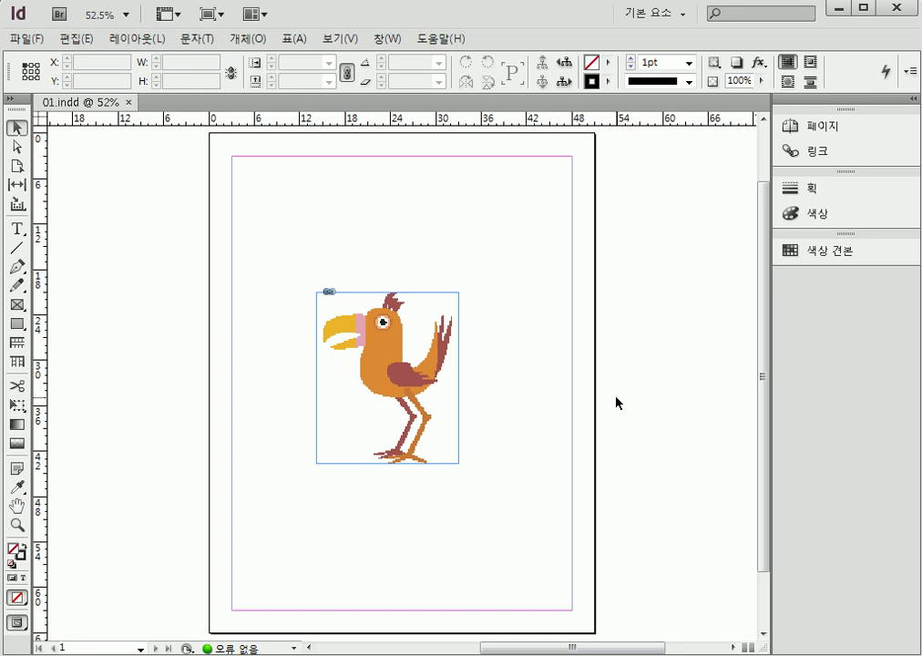
{"action": "mouse_move", "coordinate": [46, 119]}
{"action": "left_mouse_down"}
{"action": "mouse_move", "coordinate": [552, 371]}
{"action": "mouse_move", "coordinate": [755, 628]}
{"action": "left_mouse_up"}
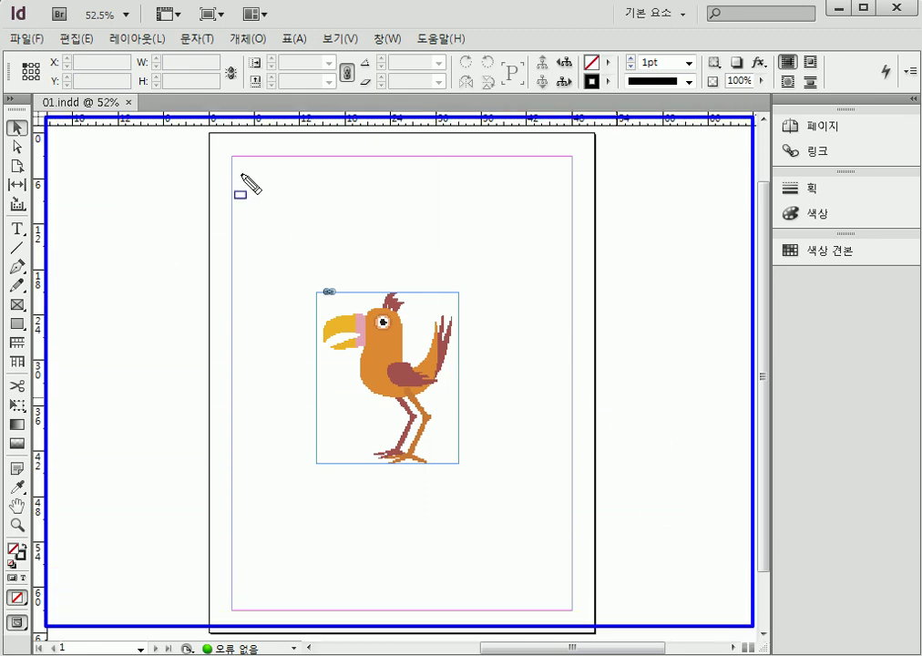
{"action": "mouse_move", "coordinate": [38, 89]}
{"action": "left_mouse_down"}
{"action": "mouse_move", "coordinate": [84, 122]}
{"action": "mouse_move", "coordinate": [143, 117]}
{"action": "left_mouse_up"}
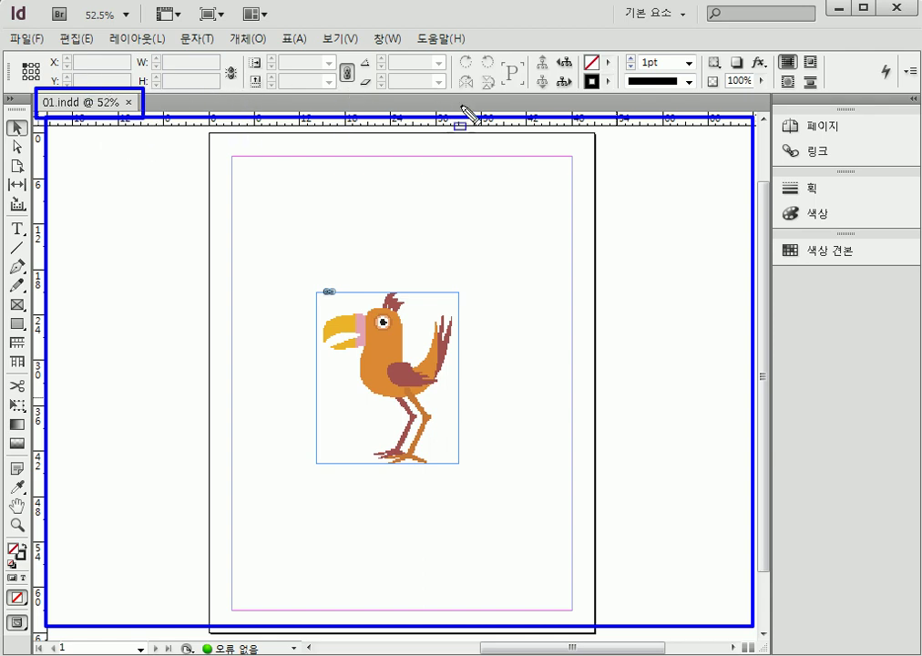
{"action": "key", "text": "Escape"}
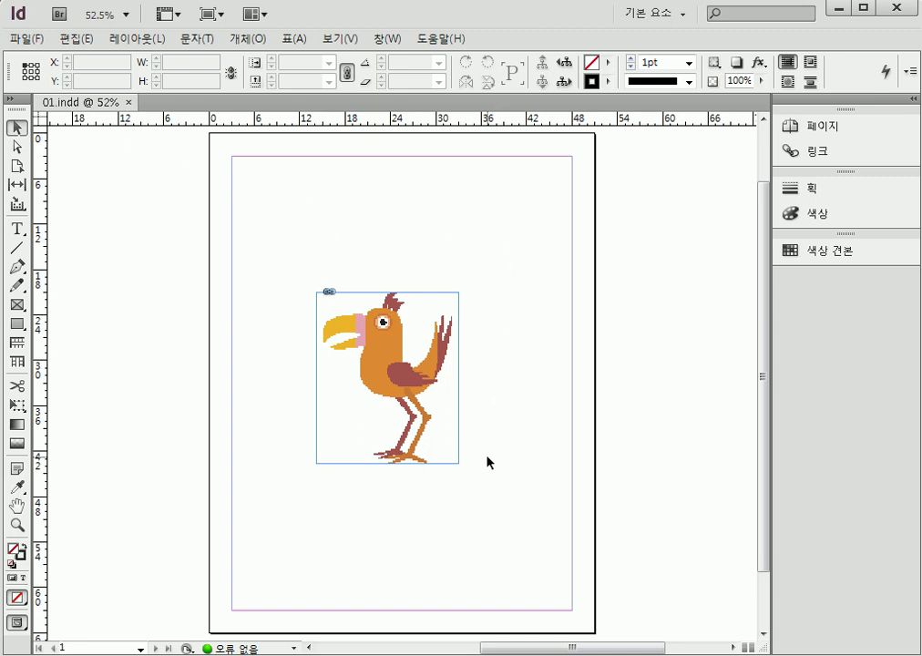
View the dialog for opening an existing document and cancel it without choosing a file.
{"action": "left_click", "coordinate": [37, 40]}
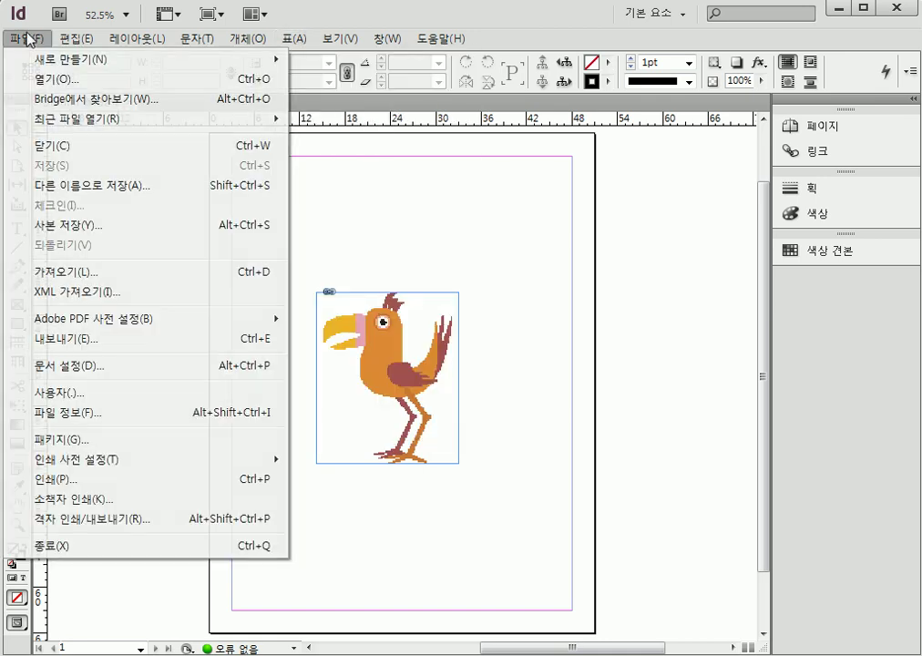
{"action": "mouse_move", "coordinate": [68, 59]}
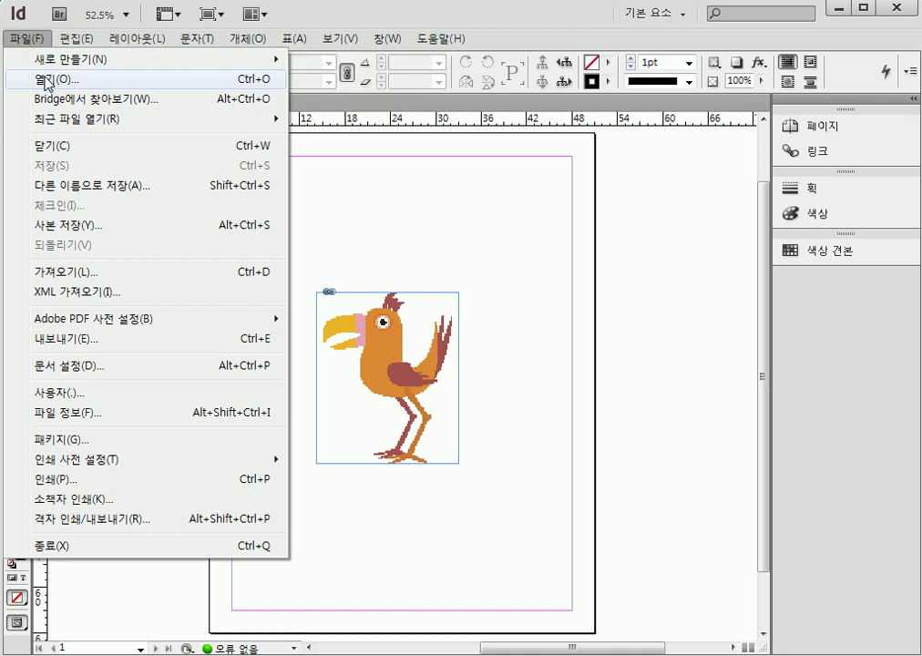
{"action": "left_click", "coordinate": [47, 82]}
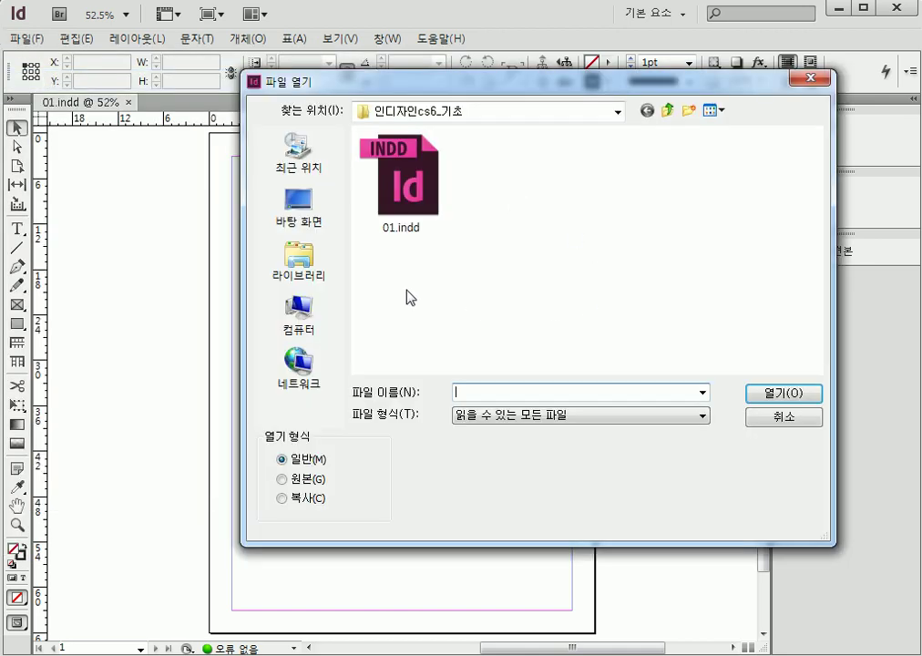
{"action": "left_click", "coordinate": [808, 421]}
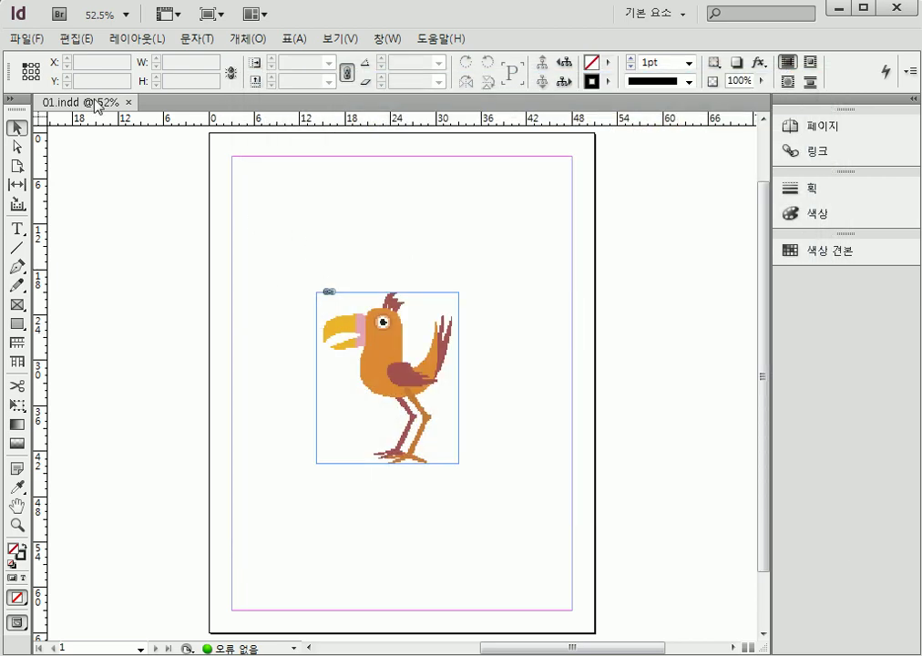
Create a one-page A4 print document (210 × 297 mm) with 20 mm margins and a single column.
{"action": "left_click", "coordinate": [34, 41]}
{"action": "mouse_move", "coordinate": [40, 58]}
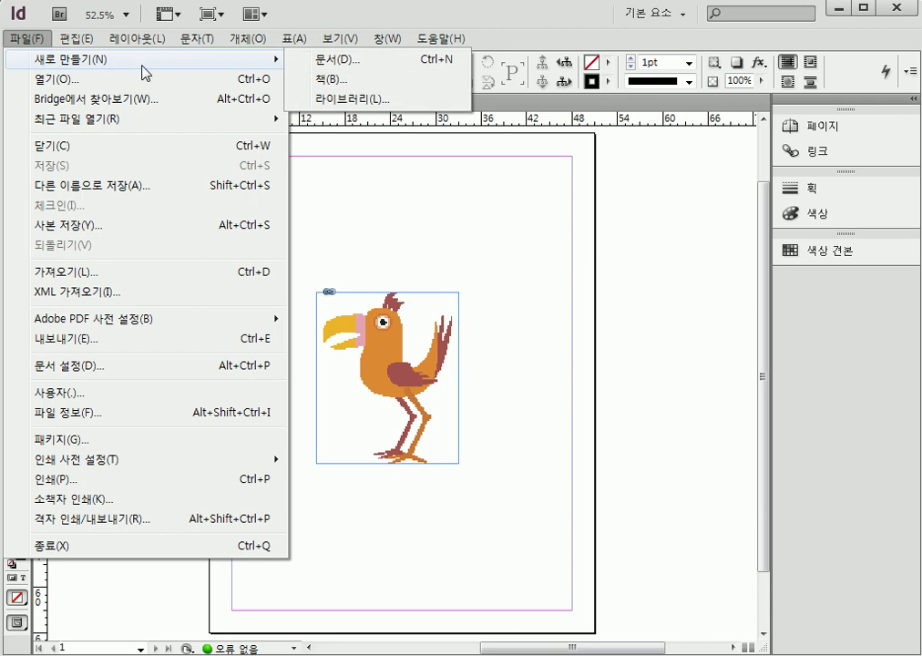
{"action": "left_click", "coordinate": [338, 63]}
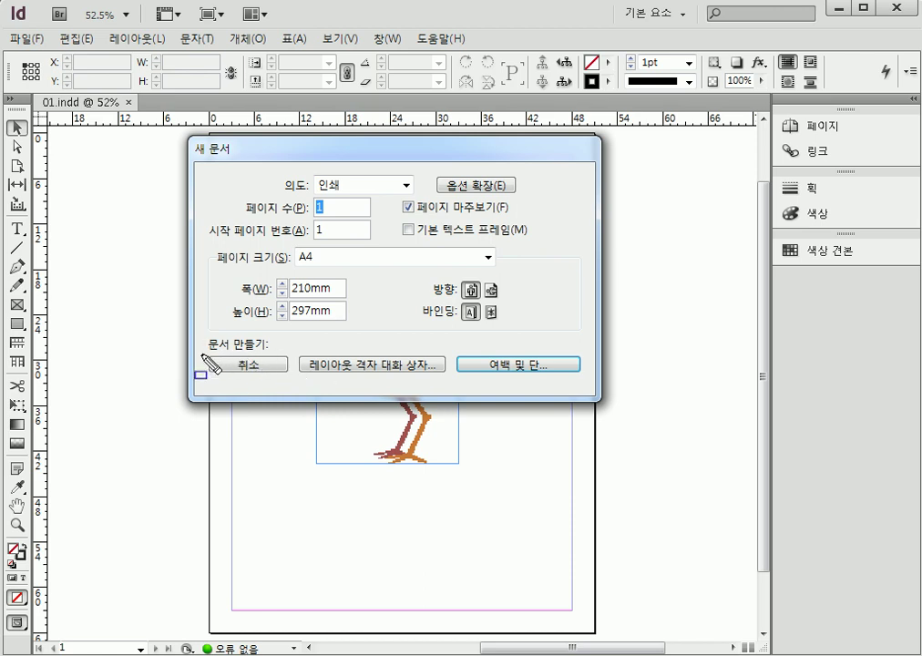
{"action": "mouse_move", "coordinate": [295, 351]}
{"action": "left_mouse_down"}
{"action": "mouse_move", "coordinate": [438, 374]}
{"action": "mouse_move", "coordinate": [590, 369]}
{"action": "mouse_move", "coordinate": [590, 379]}
{"action": "left_mouse_up"}
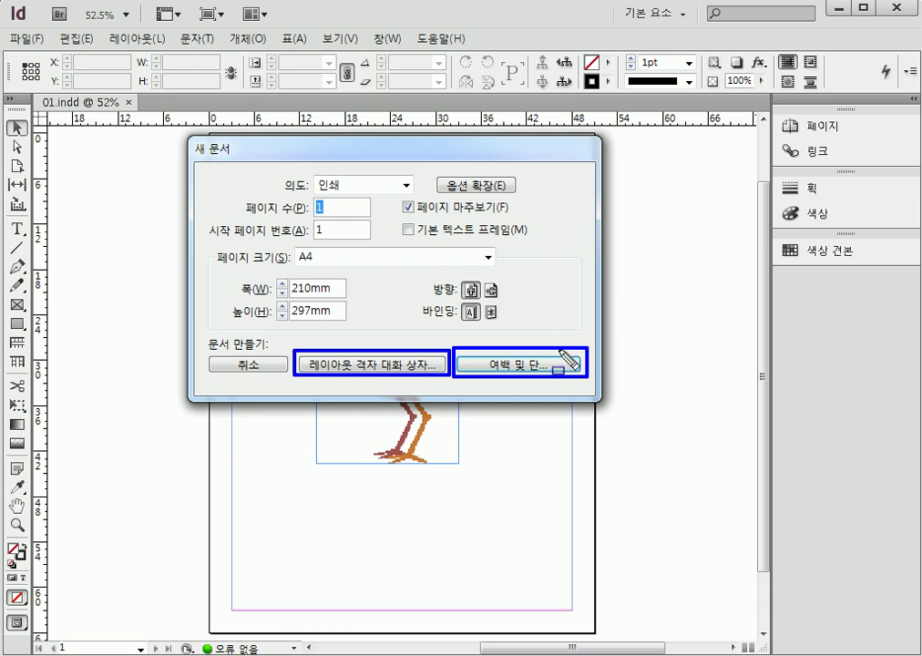
{"action": "key", "text": "Escape"}
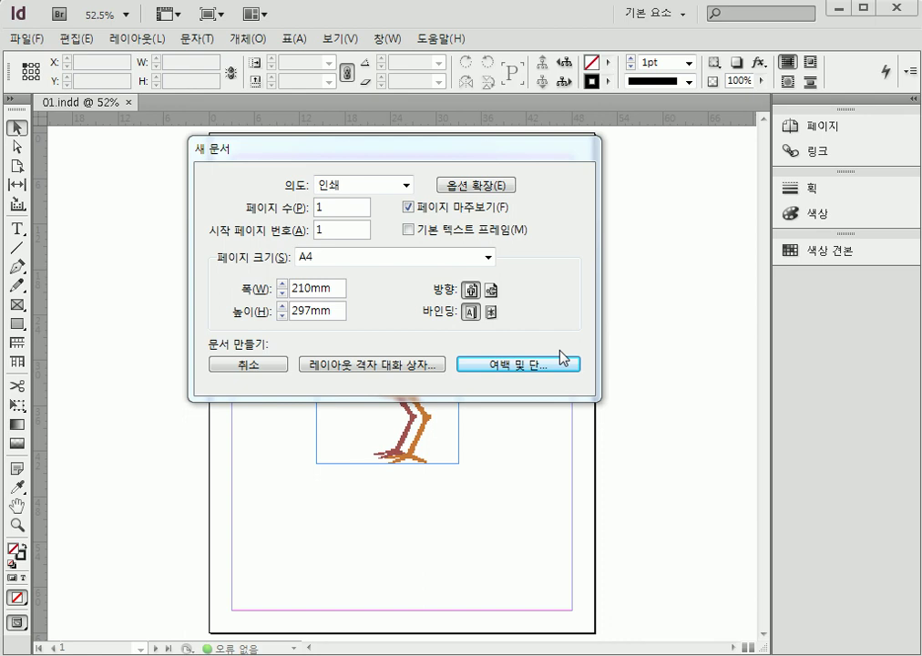
{"action": "left_click", "coordinate": [539, 364]}
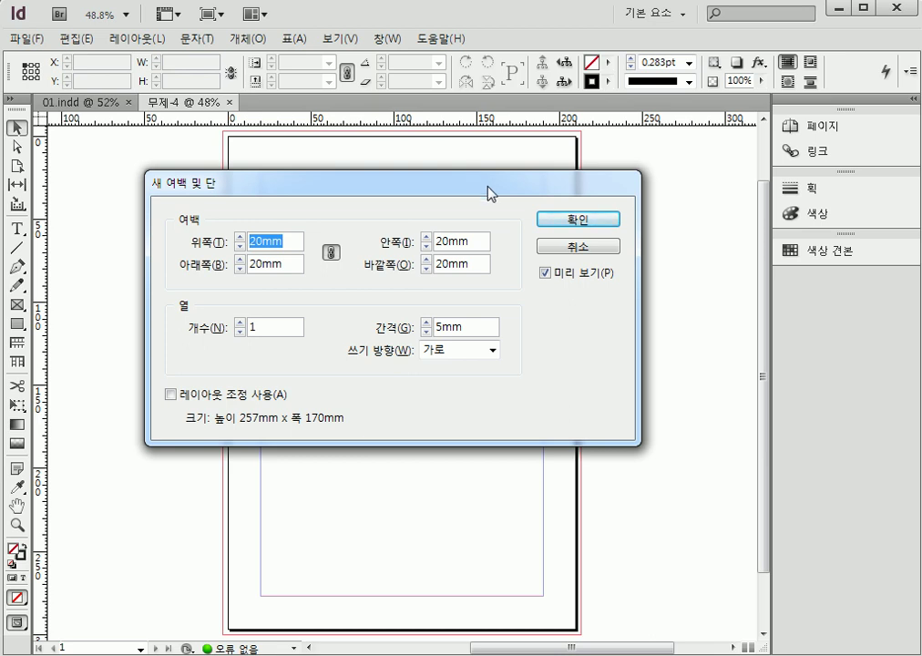
{"action": "left_click", "coordinate": [568, 225]}
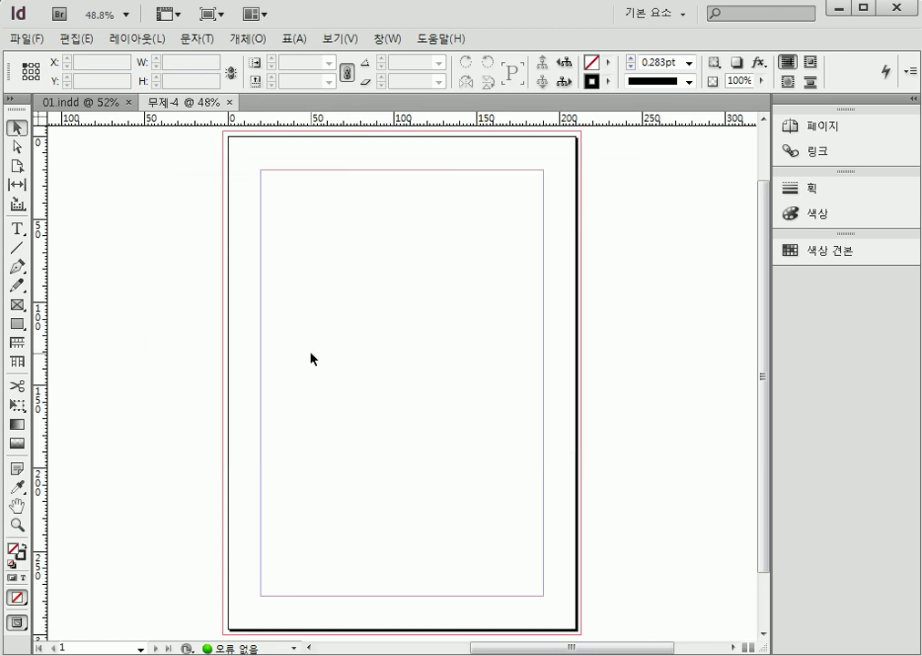
{"action": "left_click_drag", "start_coordinate": [26, 86], "coordinate": [136, 118]}
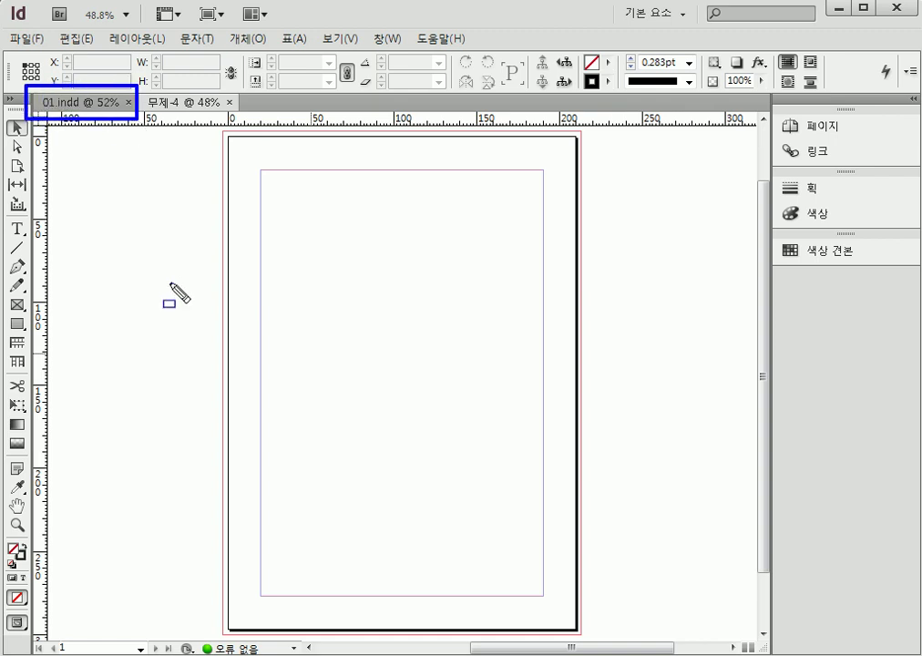
{"action": "left_click_drag", "start_coordinate": [252, 85], "coordinate": [138, 118]}
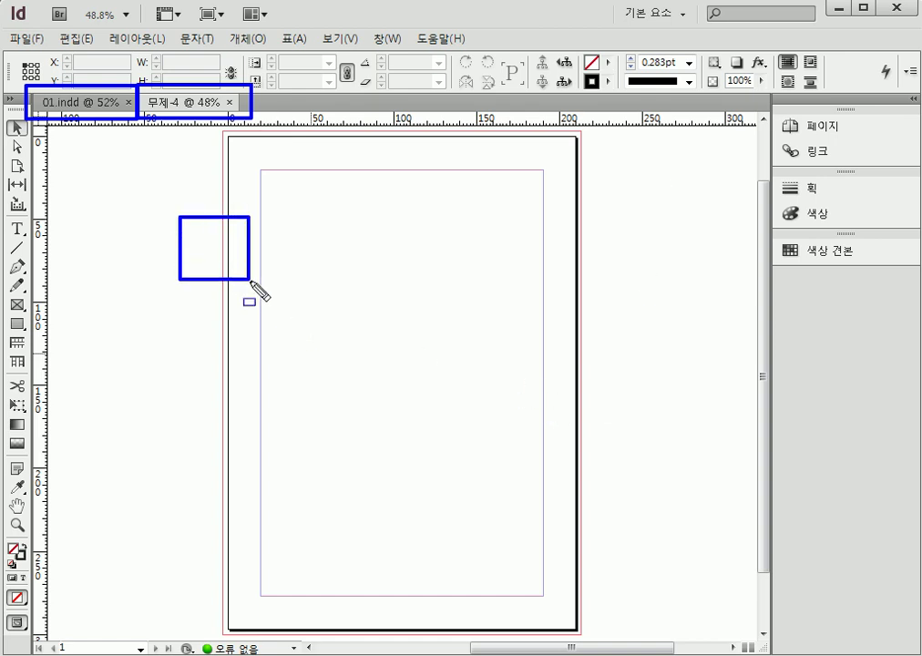
{"action": "left_click_drag", "start_coordinate": [246, 276], "coordinate": [273, 292]}
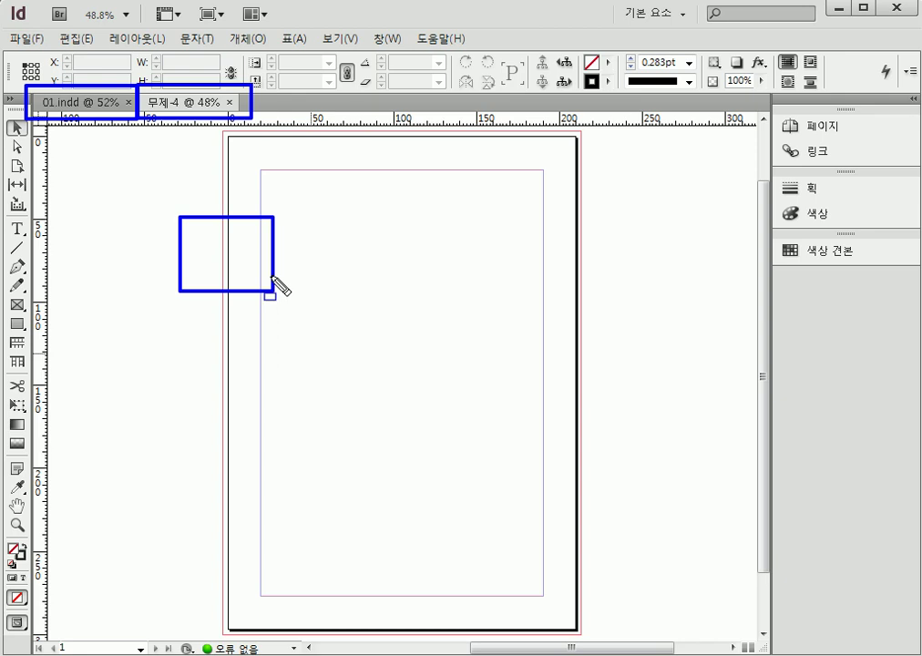
{"action": "left_click_drag", "start_coordinate": [238, 248], "coordinate": [285, 295]}
{"action": "left_click_drag", "start_coordinate": [362, 211], "coordinate": [471, 293]}
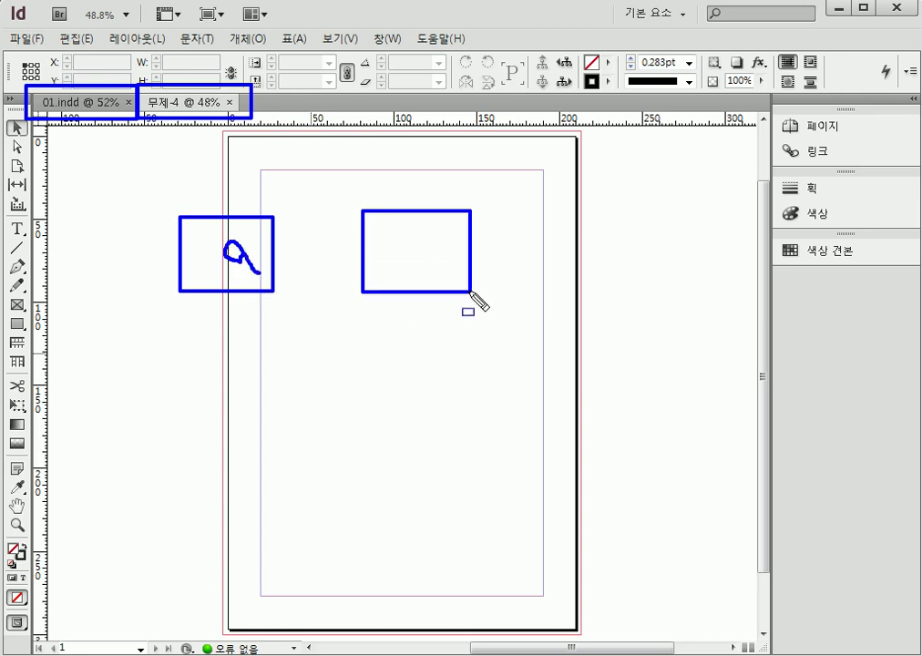
{"action": "mouse_move", "coordinate": [401, 229]}
{"action": "left_mouse_down"}
{"action": "mouse_move", "coordinate": [401, 244]}
{"action": "mouse_move", "coordinate": [421, 260]}
{"action": "mouse_move", "coordinate": [406, 271]}
{"action": "mouse_move", "coordinate": [424, 276]}
{"action": "left_mouse_up"}
{"action": "mouse_move", "coordinate": [524, 314]}
{"action": "left_mouse_down"}
{"action": "mouse_move", "coordinate": [541, 296]}
{"action": "mouse_move", "coordinate": [543, 319]}
{"action": "mouse_move", "coordinate": [685, 322]}
{"action": "mouse_move", "coordinate": [698, 379]}
{"action": "mouse_move", "coordinate": [739, 312]}
{"action": "mouse_move", "coordinate": [777, 330]}
{"action": "left_mouse_up"}
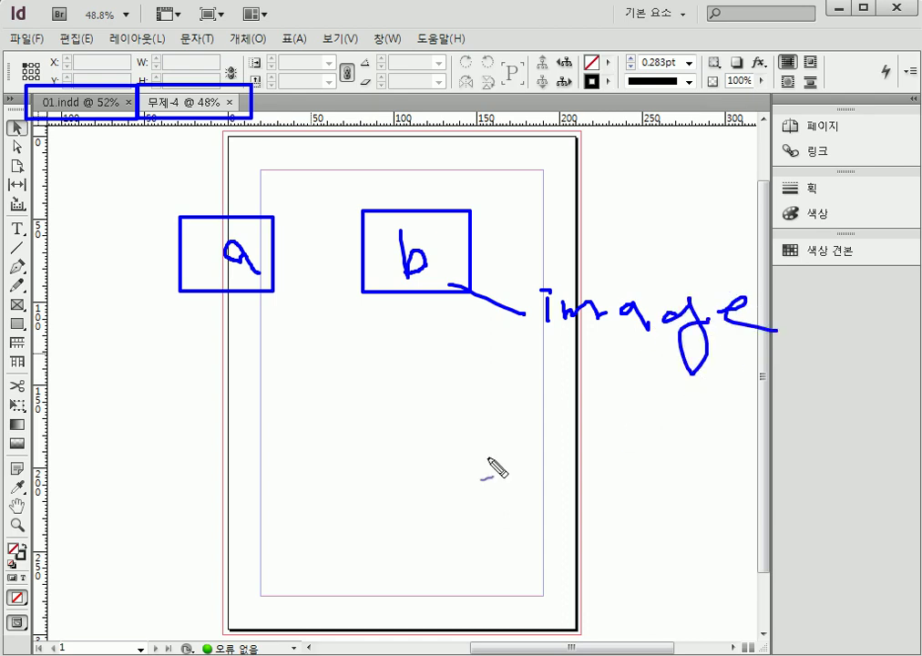
{"action": "left_click_drag", "start_coordinate": [230, 279], "coordinate": [221, 323]}
{"action": "mouse_move", "coordinate": [179, 351]}
{"action": "left_mouse_down"}
{"action": "mouse_move", "coordinate": [190, 356]}
{"action": "mouse_move", "coordinate": [186, 371]}
{"action": "mouse_move", "coordinate": [249, 368]}
{"action": "mouse_move", "coordinate": [274, 306]}
{"action": "left_mouse_up"}
{"action": "left_click_drag", "start_coordinate": [314, 356], "coordinate": [342, 378]}
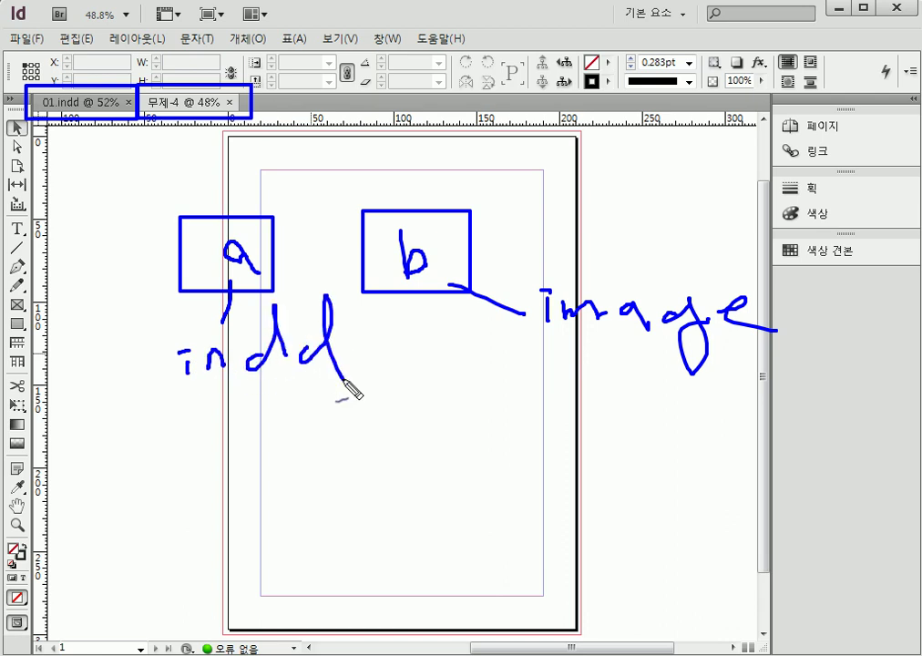
{"action": "left_click_drag", "start_coordinate": [399, 256], "coordinate": [269, 257]}
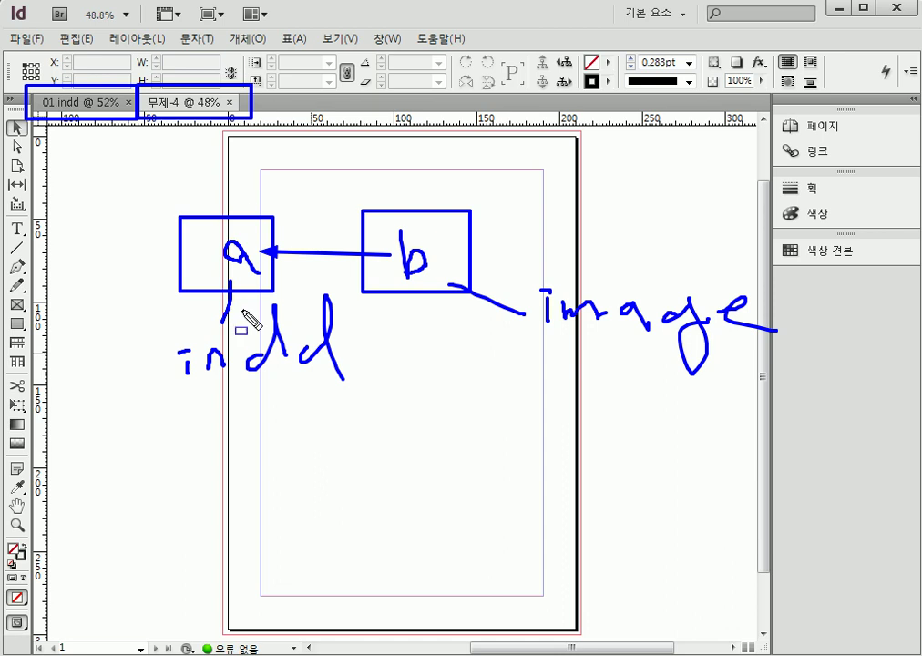
{"action": "left_click_drag", "start_coordinate": [115, 164], "coordinate": [799, 422]}
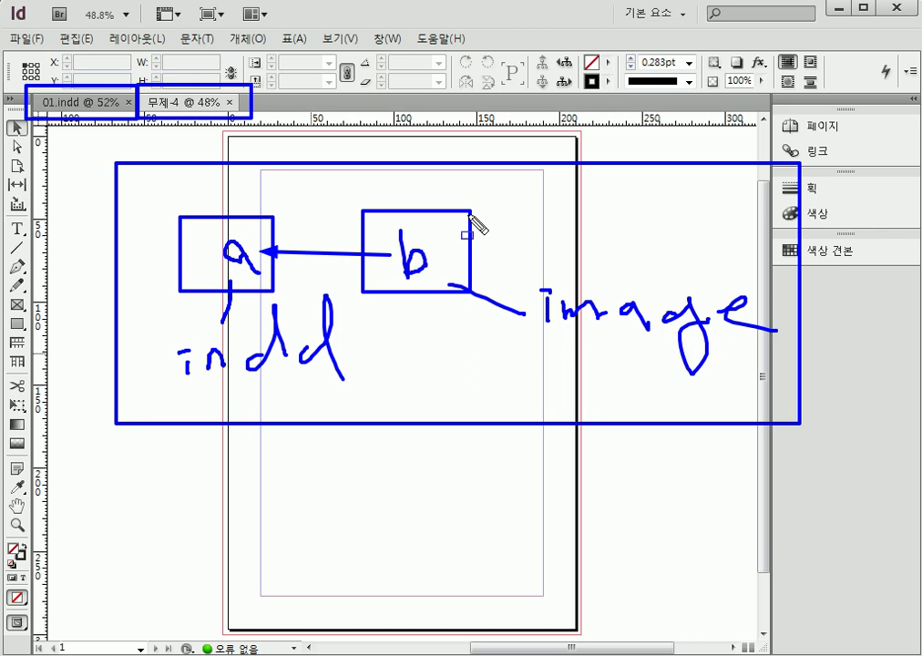
{"action": "left_click_drag", "start_coordinate": [467, 214], "coordinate": [401, 284]}
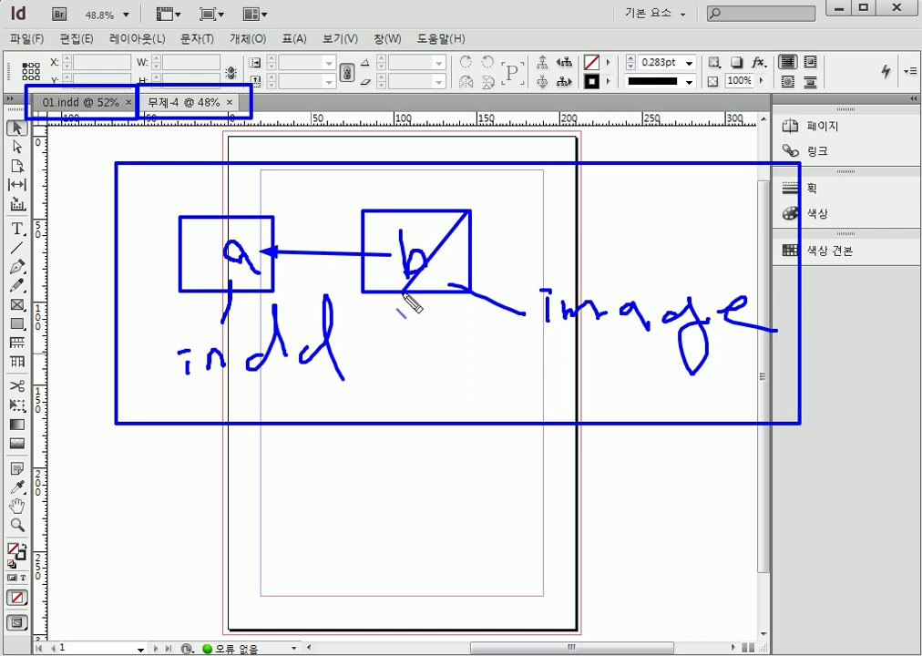
{"action": "left_click_drag", "start_coordinate": [388, 202], "coordinate": [469, 291]}
{"action": "mouse_move", "coordinate": [250, 237]}
{"action": "left_mouse_down"}
{"action": "mouse_move", "coordinate": [227, 271]}
{"action": "mouse_move", "coordinate": [260, 269]}
{"action": "left_mouse_up"}
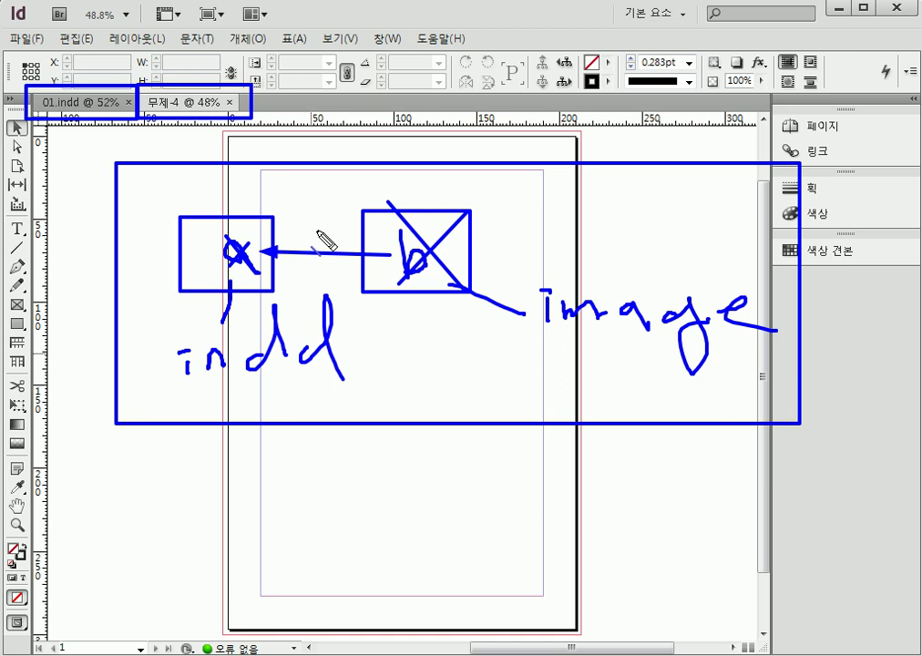
{"action": "key", "text": "Escape"}
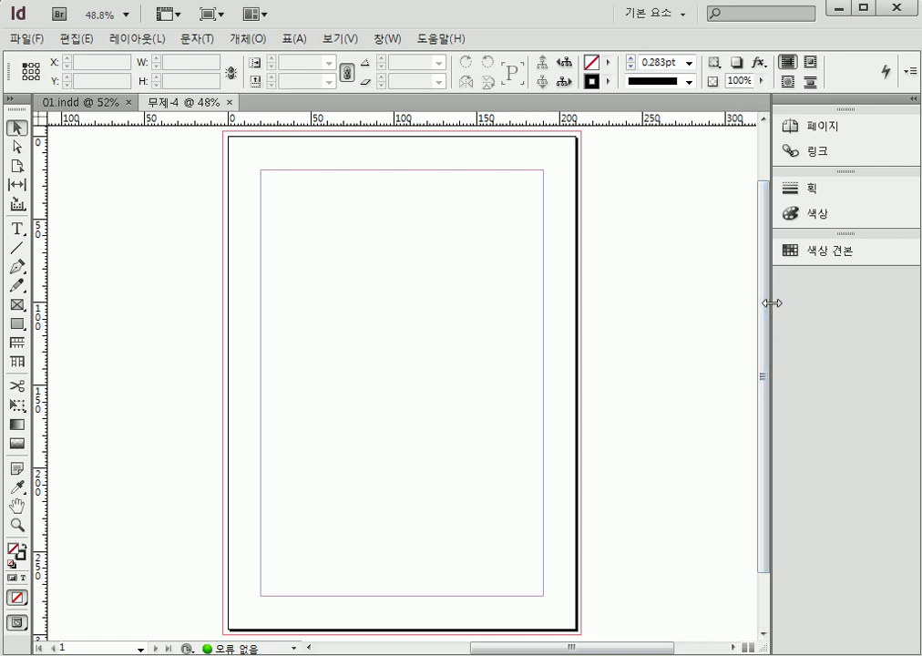
Narrow the panel dock to icons only and widen it again until the panel names show.
{"action": "left_click_drag", "start_coordinate": [772, 302], "coordinate": [872, 311]}
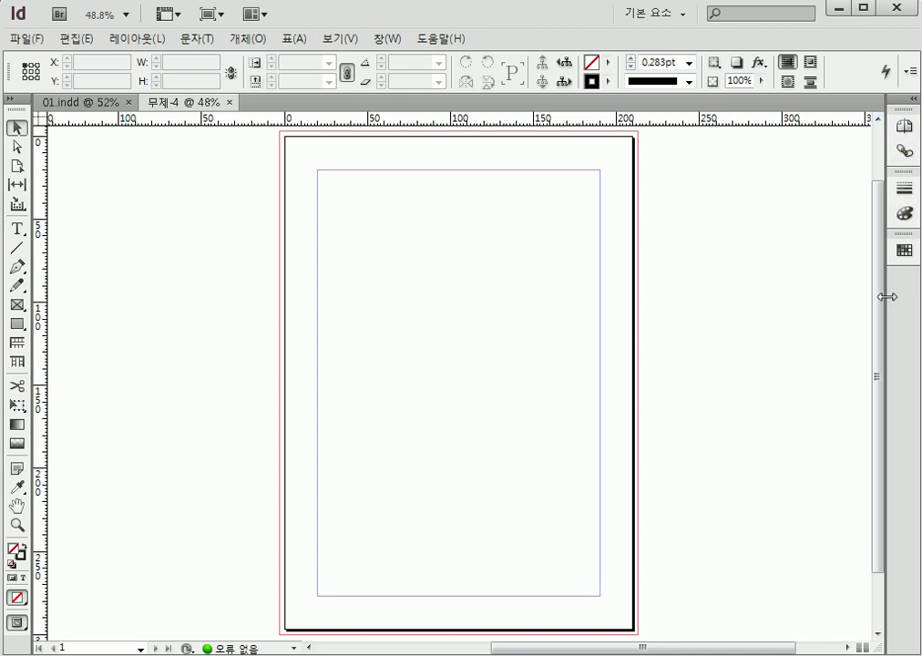
{"action": "left_click_drag", "start_coordinate": [884, 304], "coordinate": [810, 319]}
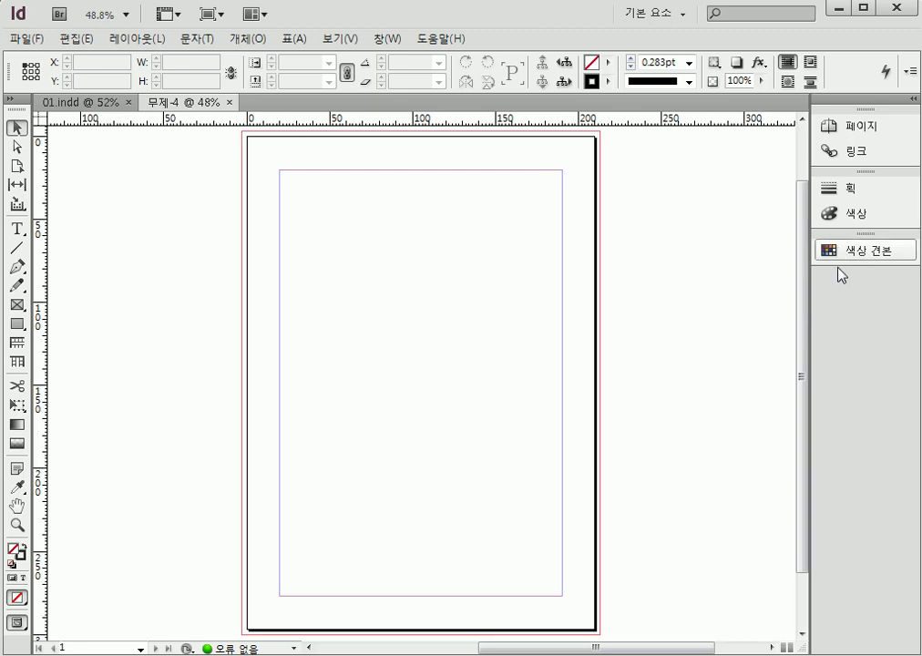
Expand the docked panels to full size and bring the Pages panel to the front of its group.
{"action": "left_click_drag", "start_coordinate": [888, 171], "coordinate": [916, 105]}
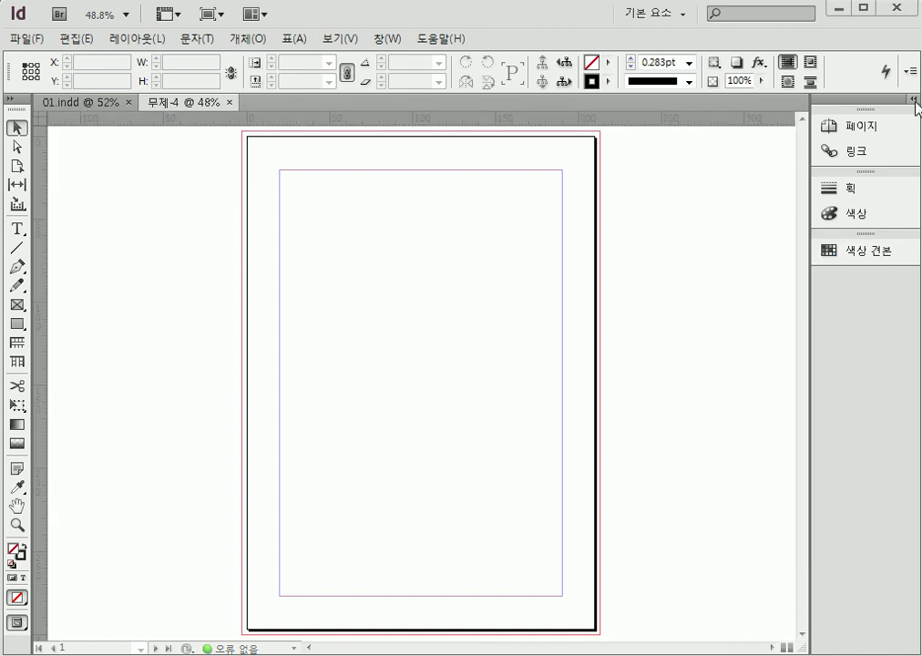
{"action": "left_click", "coordinate": [913, 100]}
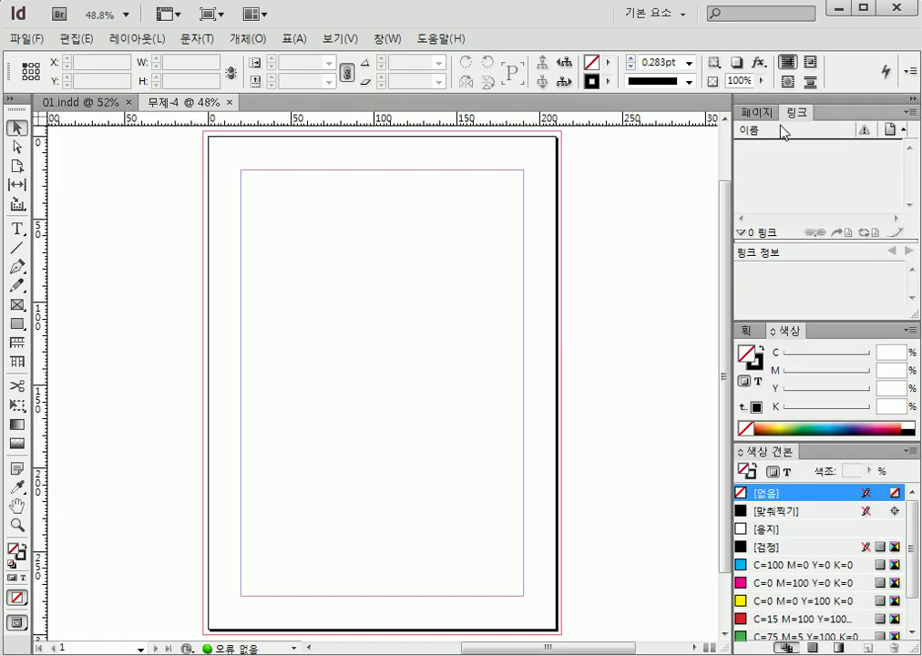
{"action": "left_click", "coordinate": [758, 113]}
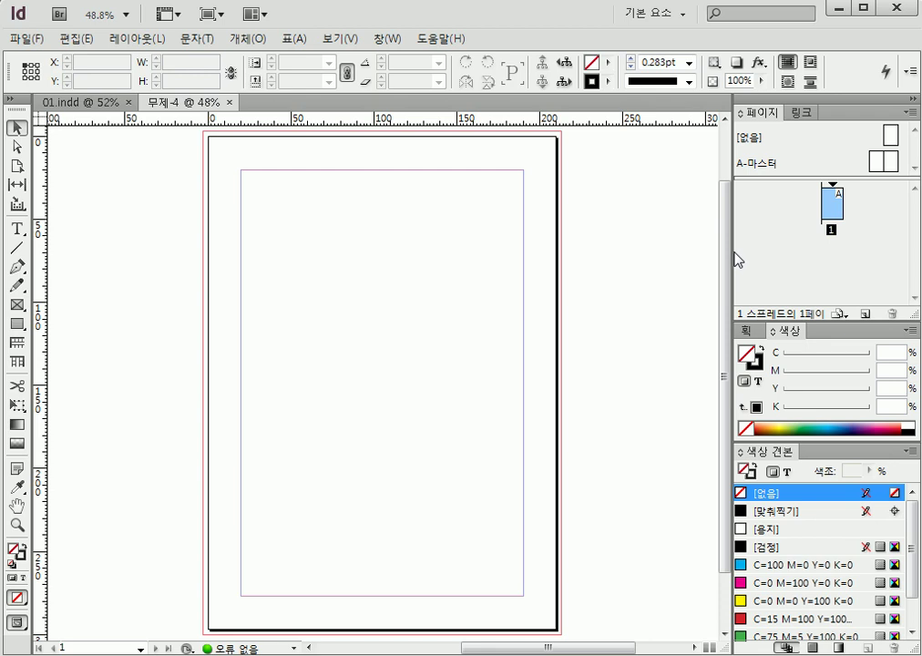
{"action": "left_click_drag", "start_coordinate": [747, 111], "coordinate": [798, 572]}
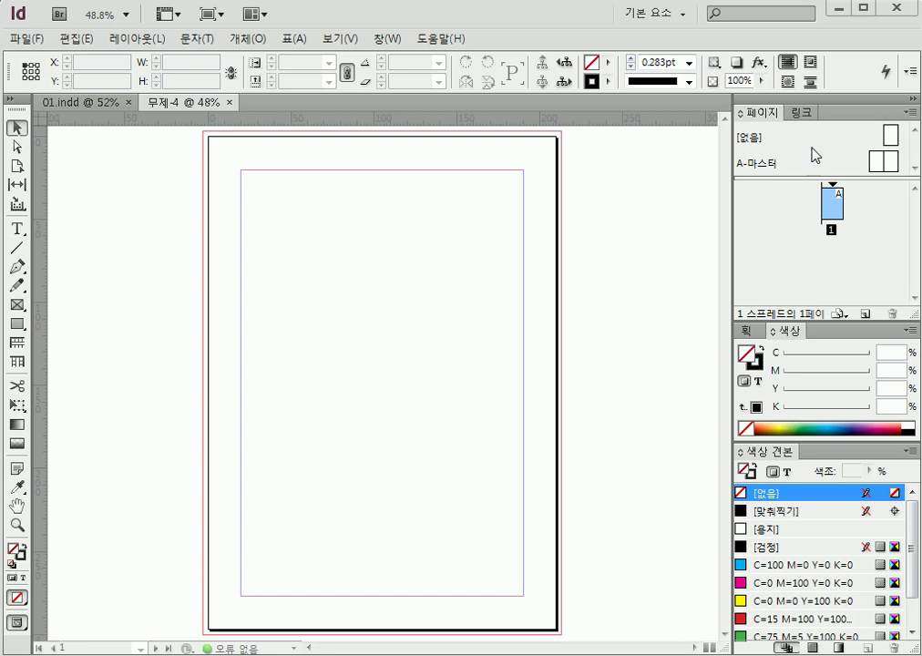
Toggle the docked panels between expanded and collapsed, and leave the dock narrowed to icons only.
{"action": "left_click", "coordinate": [912, 98]}
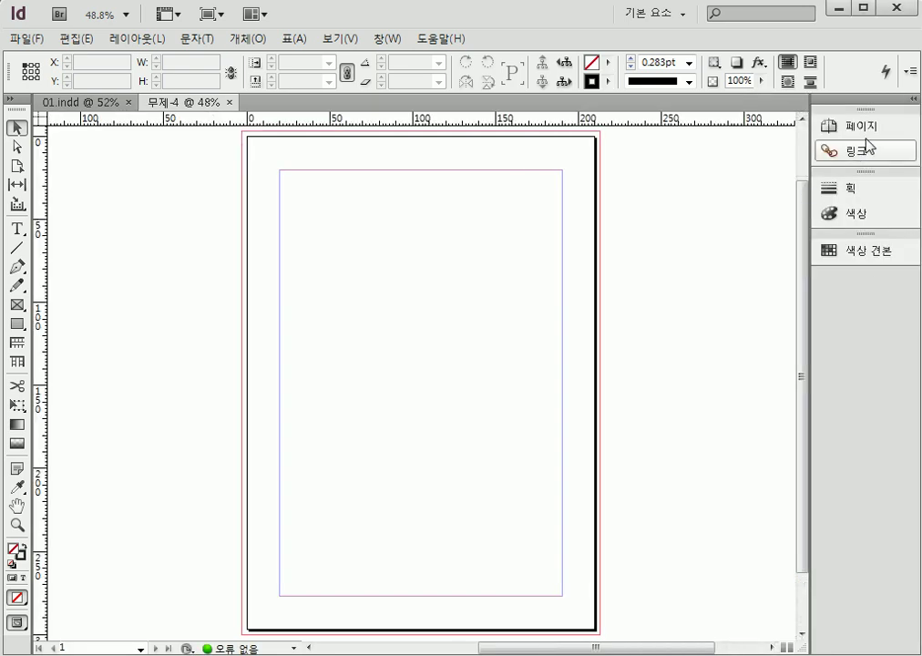
{"action": "left_click", "coordinate": [913, 99]}
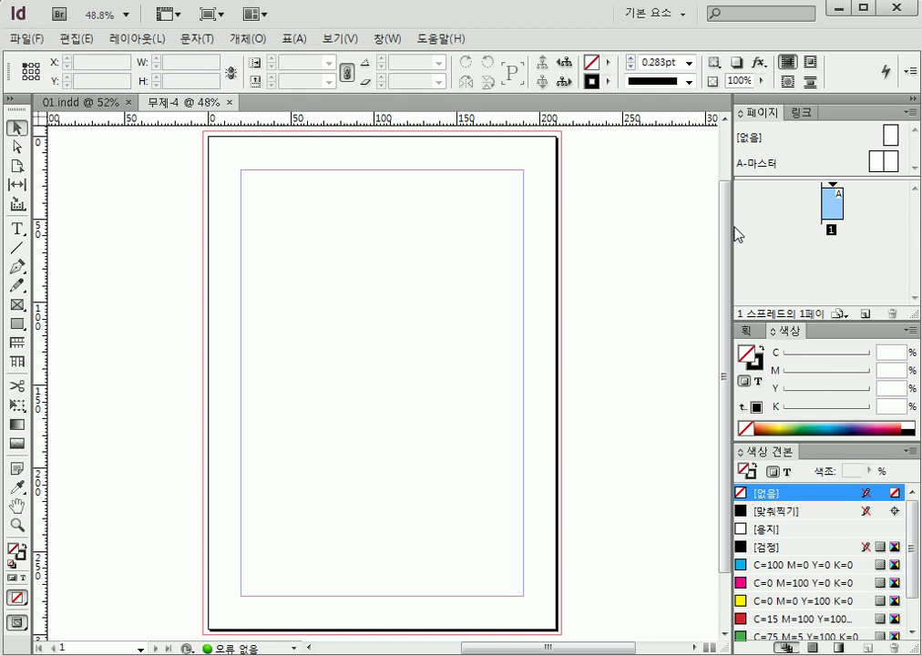
{"action": "left_click", "coordinate": [912, 99]}
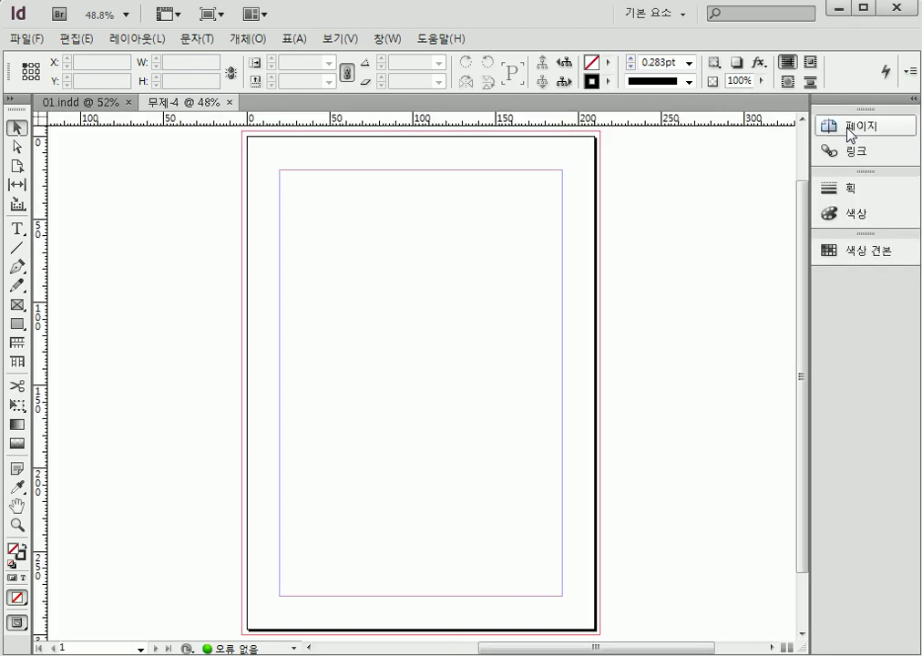
{"action": "left_click_drag", "start_coordinate": [808, 195], "coordinate": [892, 147]}
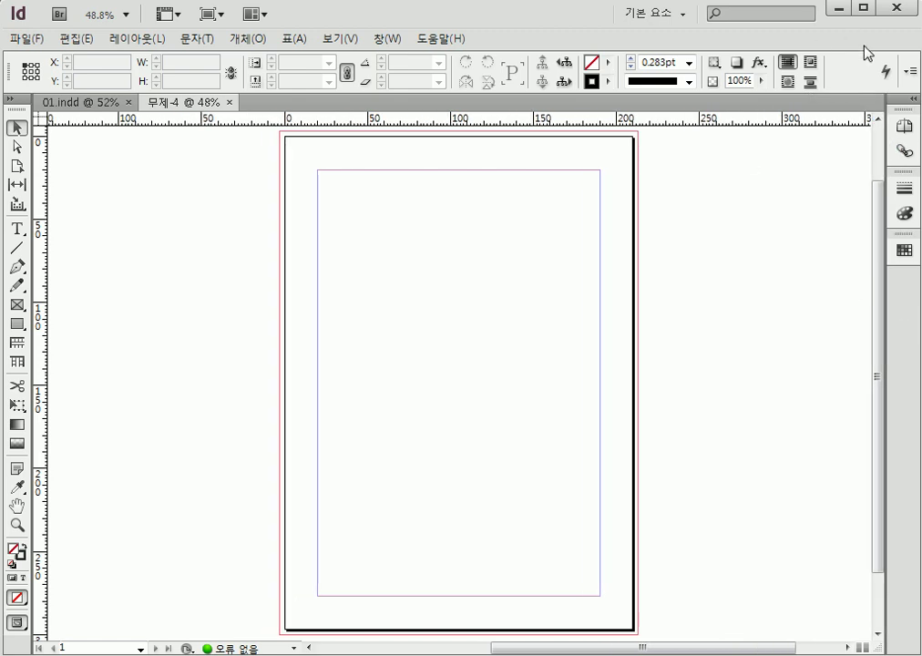
View the Pages and Stroke panels one after the other from the icon dock, closing each again.
{"action": "left_click", "coordinate": [905, 127]}
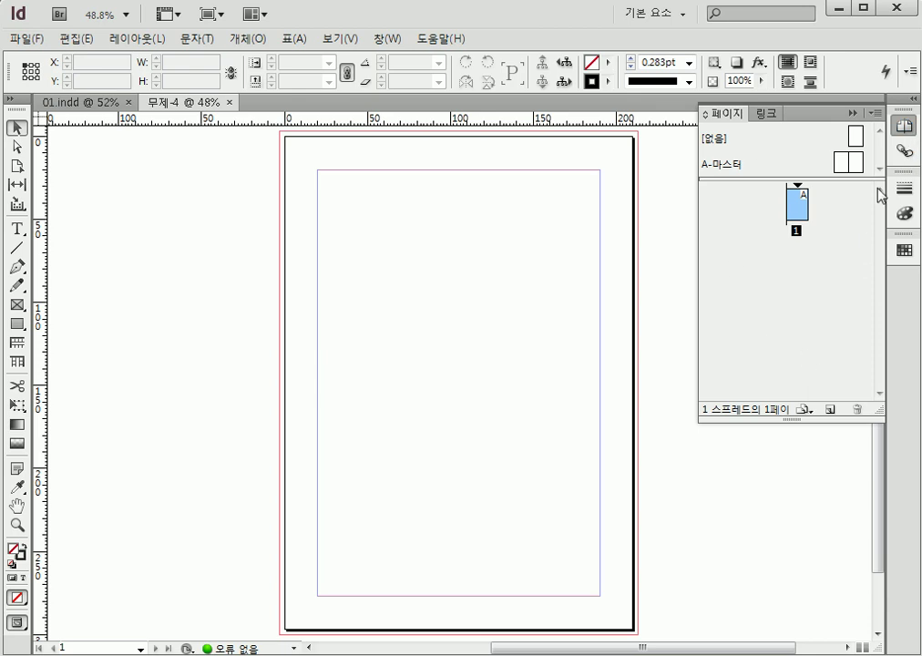
{"action": "left_click", "coordinate": [906, 126]}
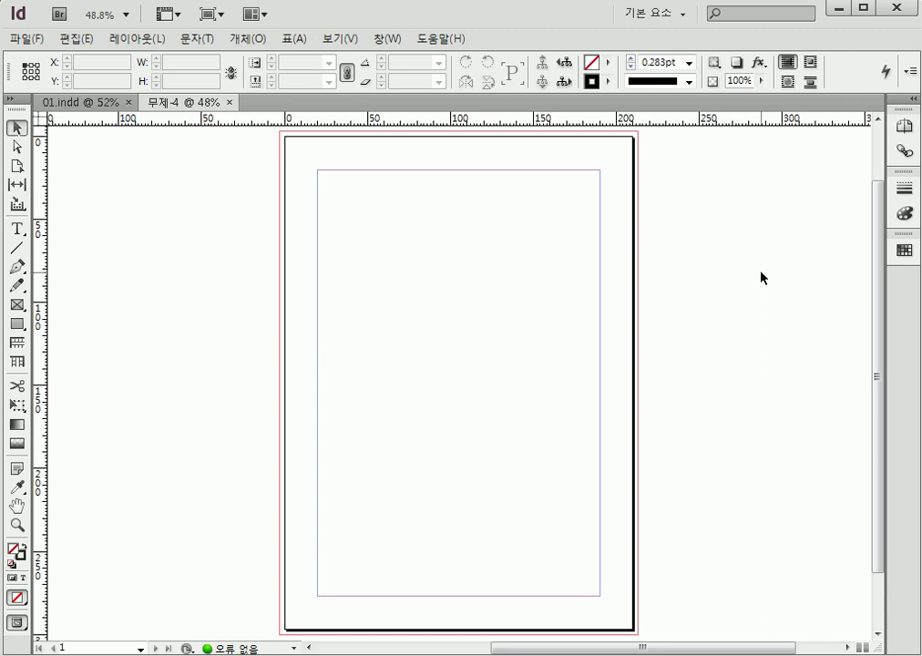
{"action": "left_click", "coordinate": [903, 188]}
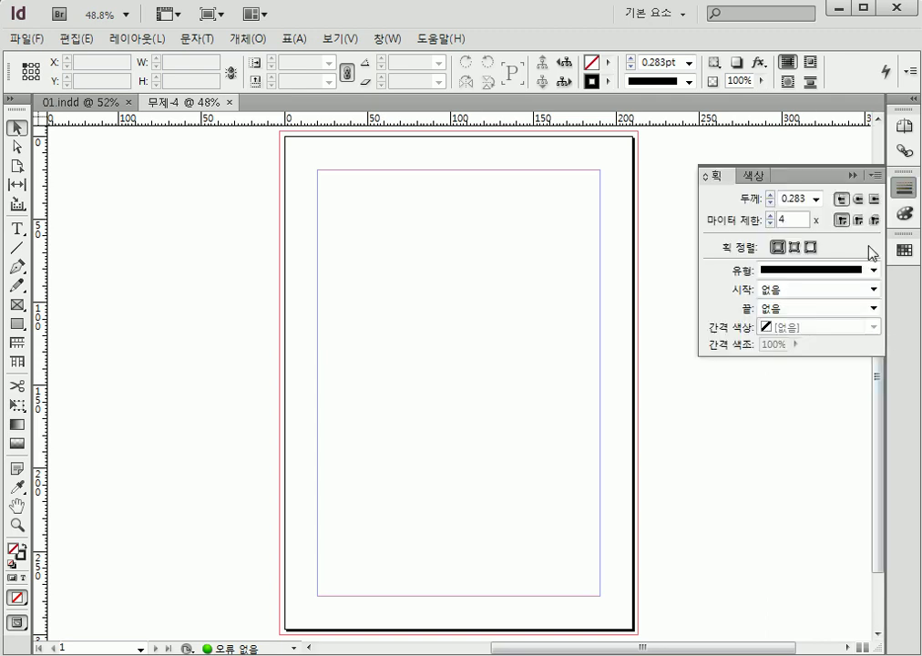
{"action": "left_click", "coordinate": [852, 175]}
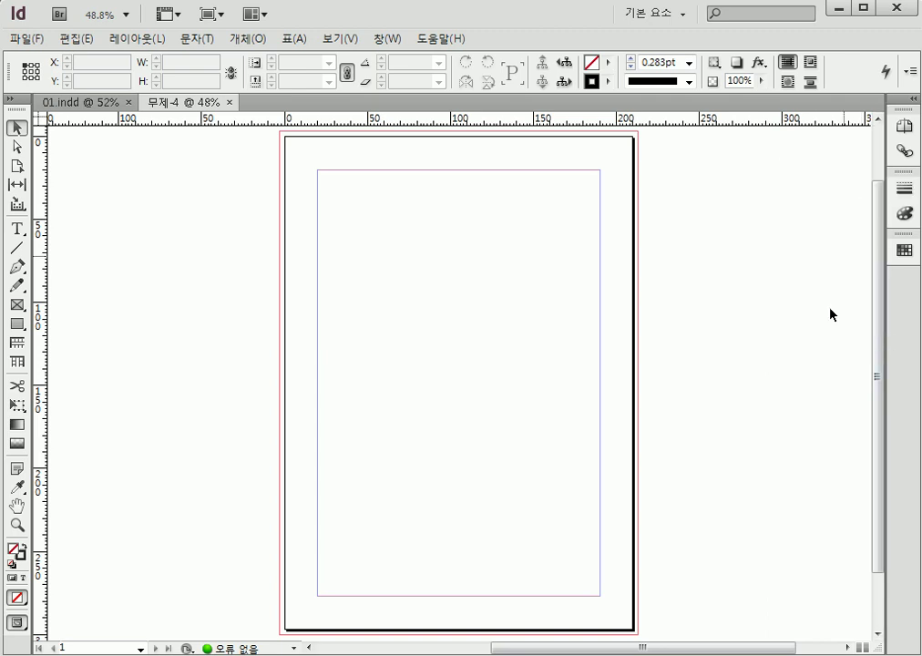
View the Stroke panel from the icon dock and collapse it back to its icon.
{"action": "left_click", "coordinate": [911, 197]}
{"action": "left_click", "coordinate": [909, 196]}
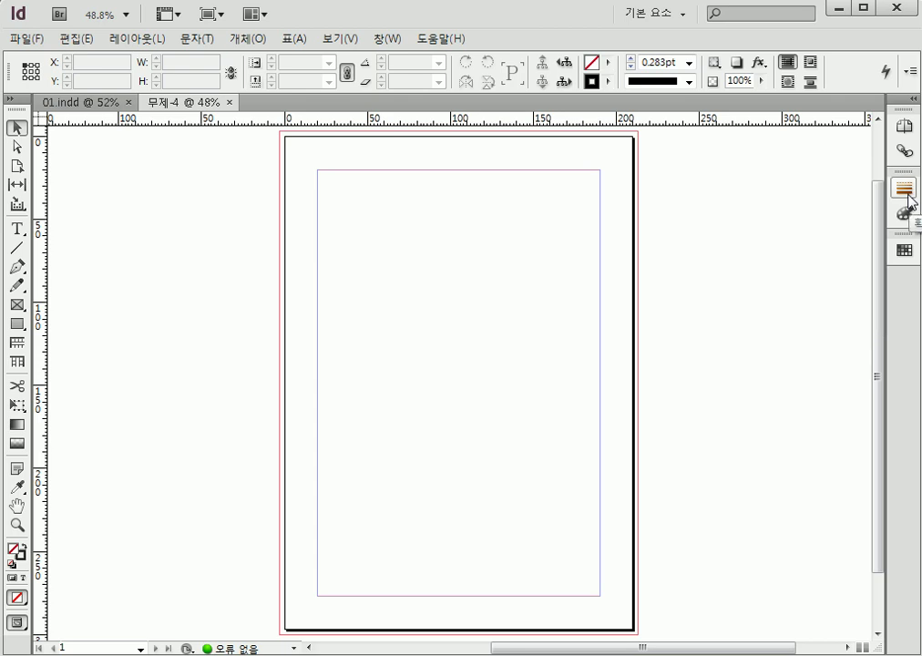
{"action": "left_click", "coordinate": [909, 196]}
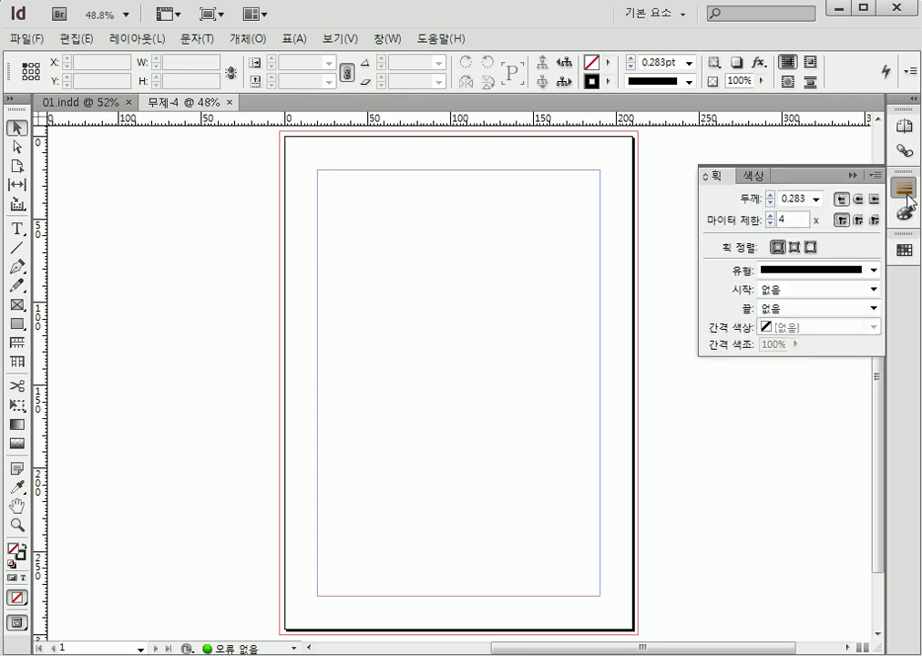
{"action": "left_click", "coordinate": [847, 175]}
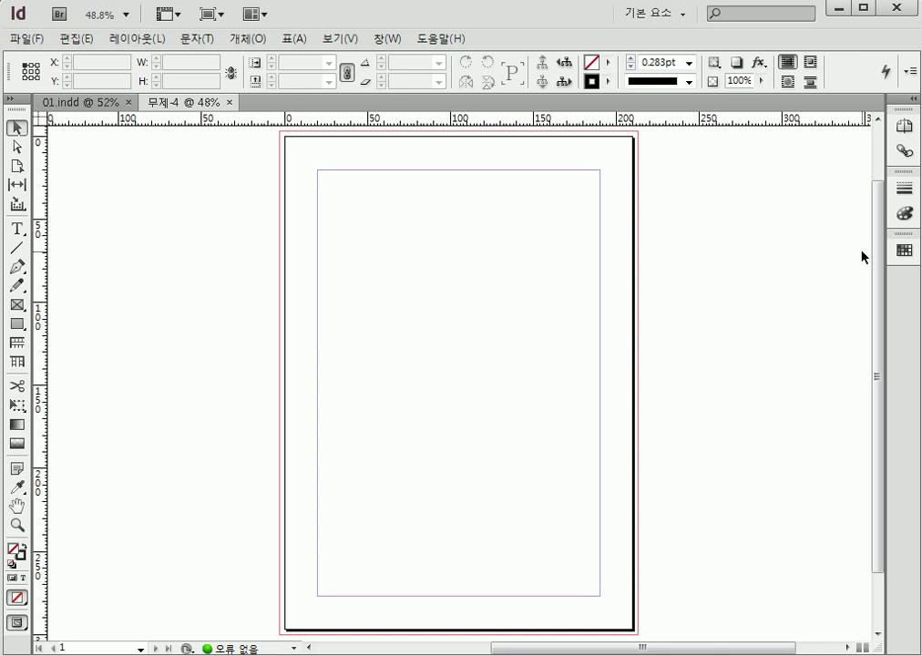
Float the Stroke and Color panel group over the canvas and dock it back below the Swatches panel.
{"action": "left_click", "coordinate": [905, 189]}
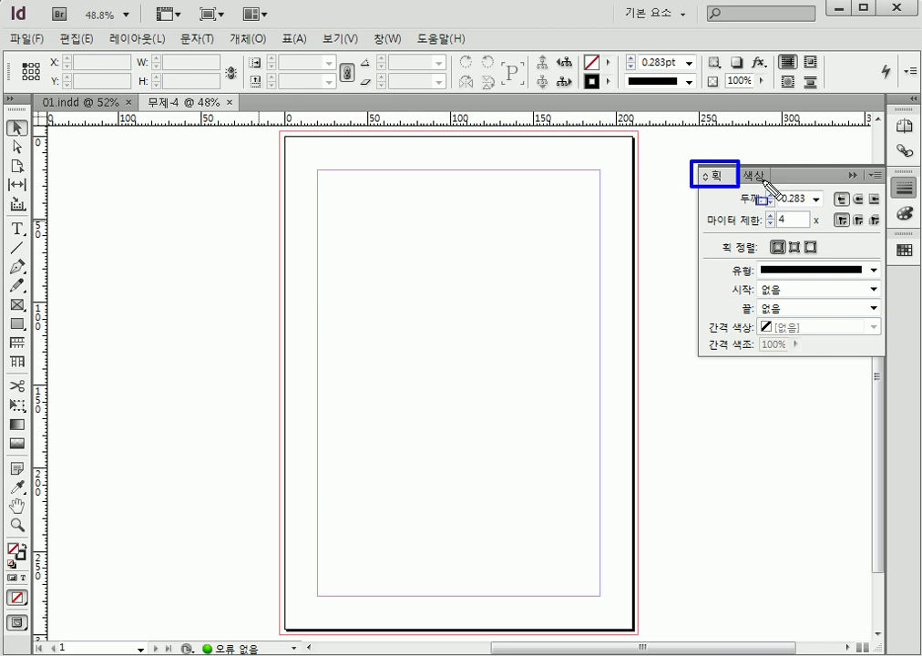
{"action": "mouse_move", "coordinate": [689, 148]}
{"action": "left_mouse_down"}
{"action": "mouse_move", "coordinate": [766, 288]}
{"action": "mouse_move", "coordinate": [888, 368]}
{"action": "left_mouse_up"}
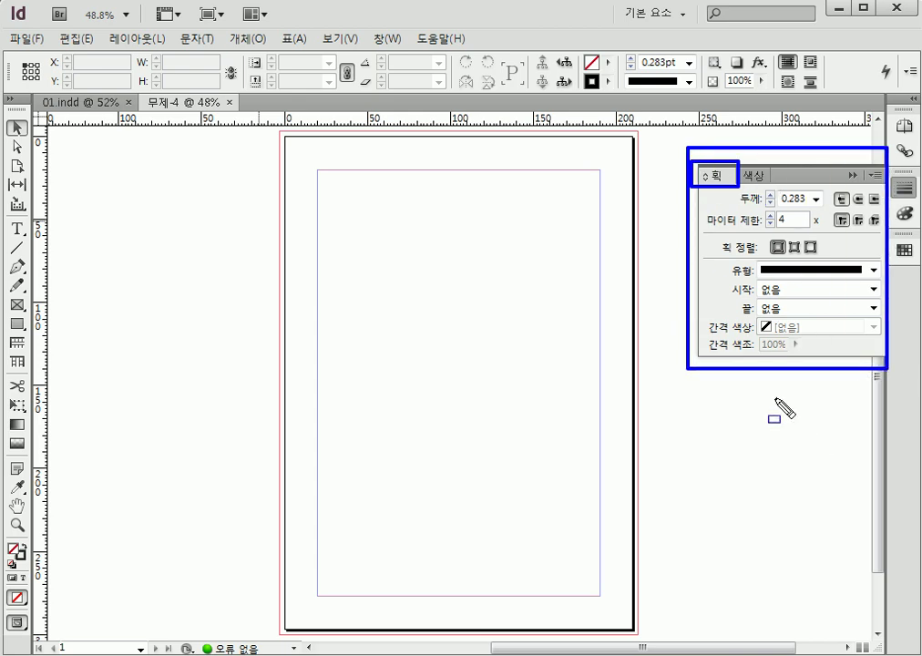
{"action": "key", "text": "Escape"}
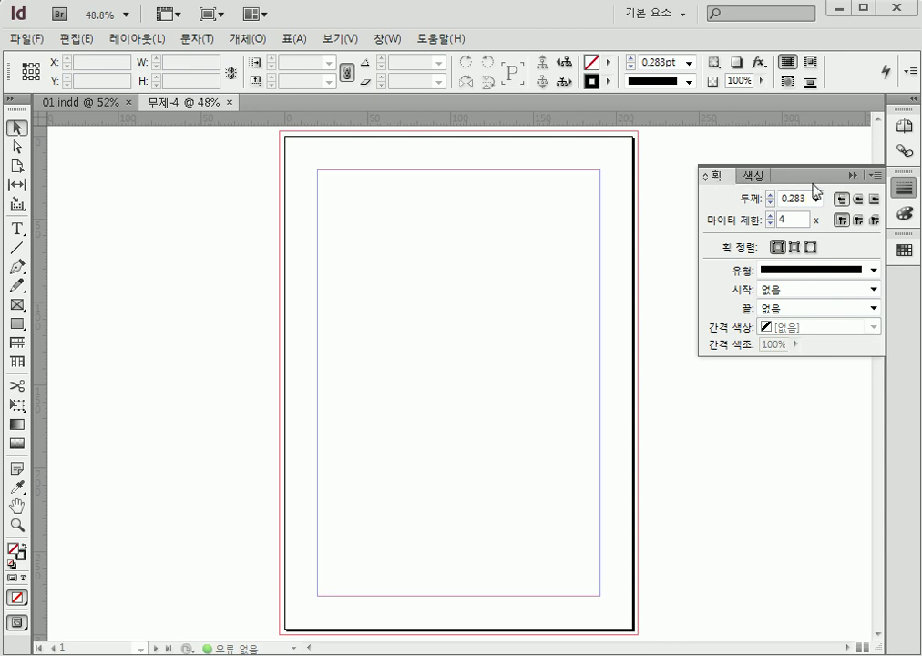
{"action": "mouse_move", "coordinate": [813, 183]}
{"action": "left_mouse_down"}
{"action": "mouse_move", "coordinate": [792, 243]}
{"action": "mouse_move", "coordinate": [305, 185]}
{"action": "mouse_move", "coordinate": [282, 210]}
{"action": "mouse_move", "coordinate": [278, 241]}
{"action": "mouse_move", "coordinate": [238, 203]}
{"action": "left_mouse_up"}
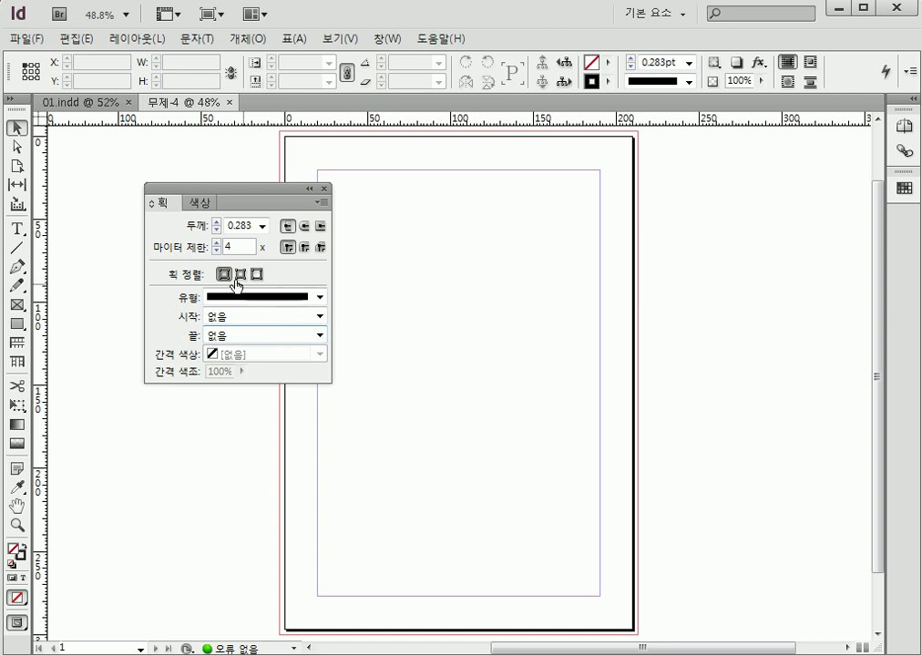
{"action": "mouse_move", "coordinate": [230, 196]}
{"action": "left_mouse_down"}
{"action": "mouse_move", "coordinate": [250, 253]}
{"action": "mouse_move", "coordinate": [663, 257]}
{"action": "mouse_move", "coordinate": [914, 232]}
{"action": "mouse_move", "coordinate": [904, 226]}
{"action": "left_mouse_up"}
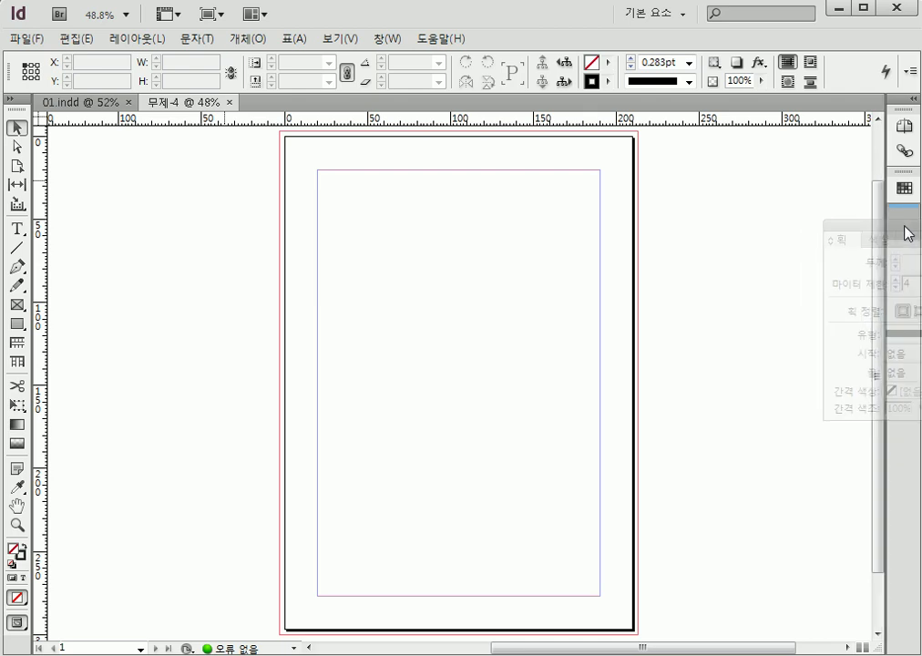
{"action": "left_click_drag", "start_coordinate": [908, 234], "coordinate": [906, 234]}
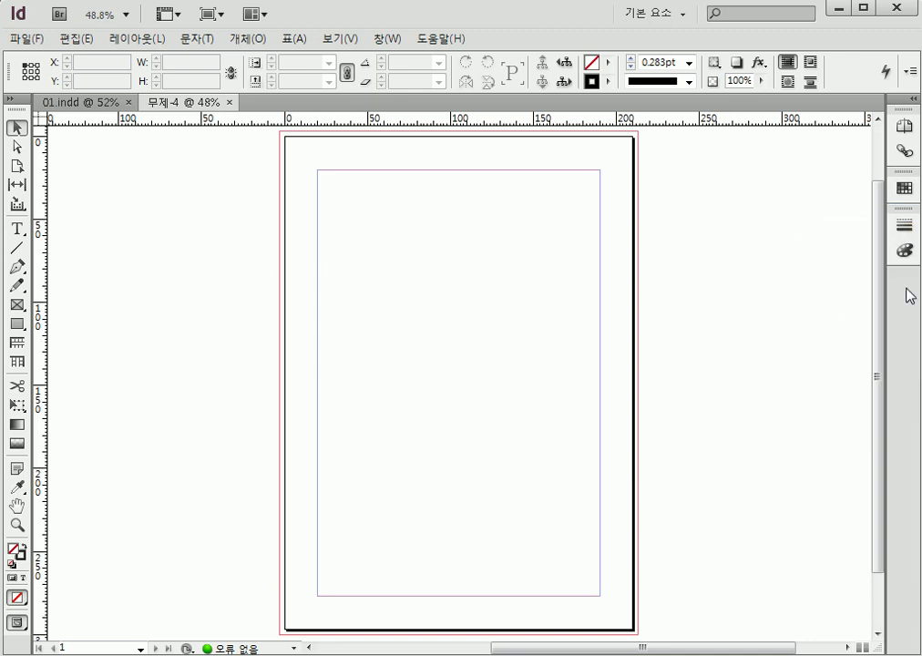
Separate the Stroke panel from the Color panel and dock it as its own group below Color.
{"action": "left_click", "coordinate": [904, 225]}
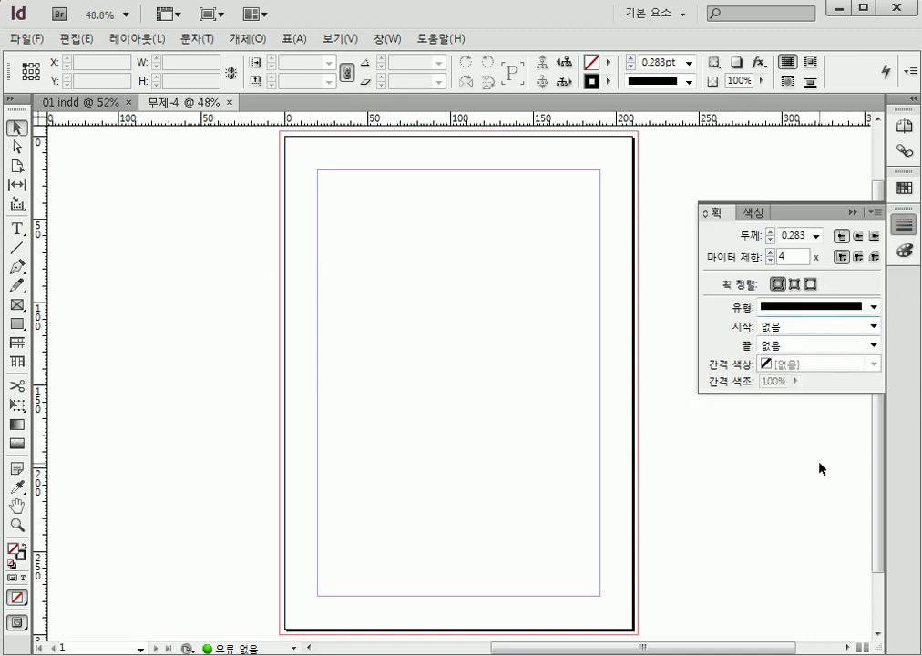
{"action": "mouse_move", "coordinate": [718, 214]}
{"action": "left_mouse_down"}
{"action": "mouse_move", "coordinate": [697, 264]}
{"action": "mouse_move", "coordinate": [220, 249]}
{"action": "left_mouse_up"}
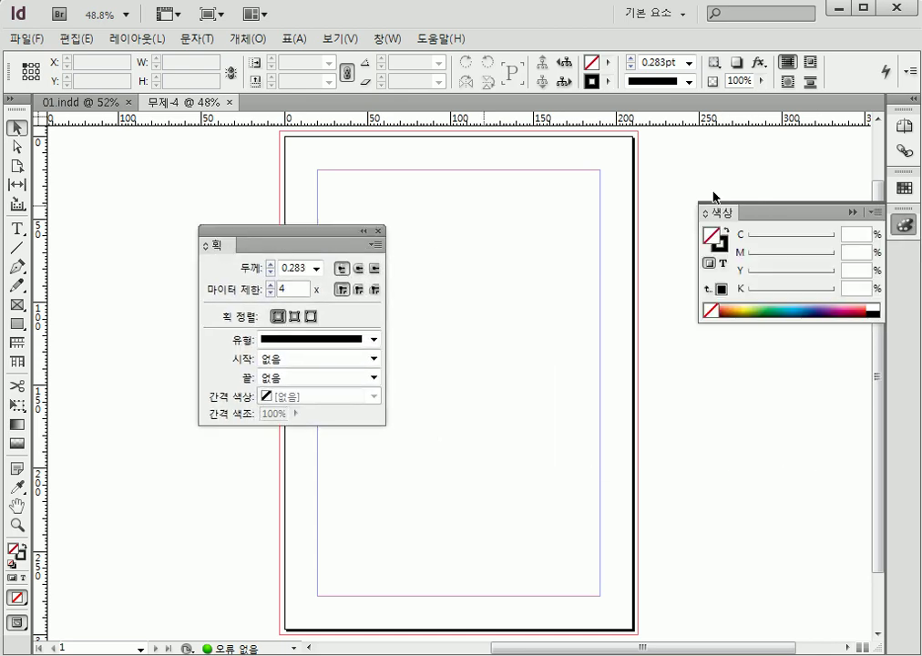
{"action": "left_click", "coordinate": [852, 212]}
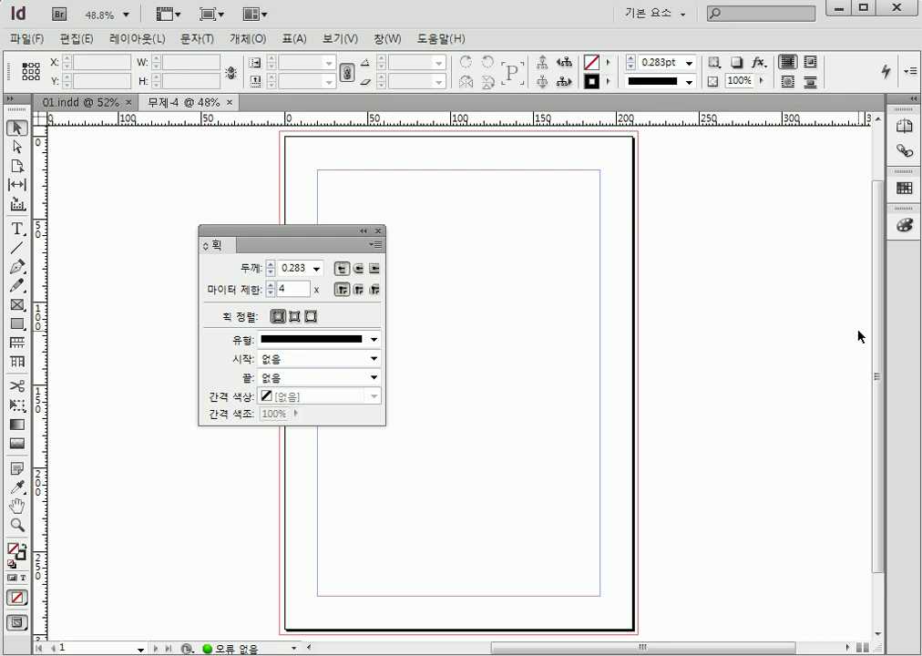
{"action": "mouse_move", "coordinate": [232, 236]}
{"action": "left_mouse_down"}
{"action": "mouse_move", "coordinate": [874, 358]}
{"action": "mouse_move", "coordinate": [904, 267]}
{"action": "left_mouse_up"}
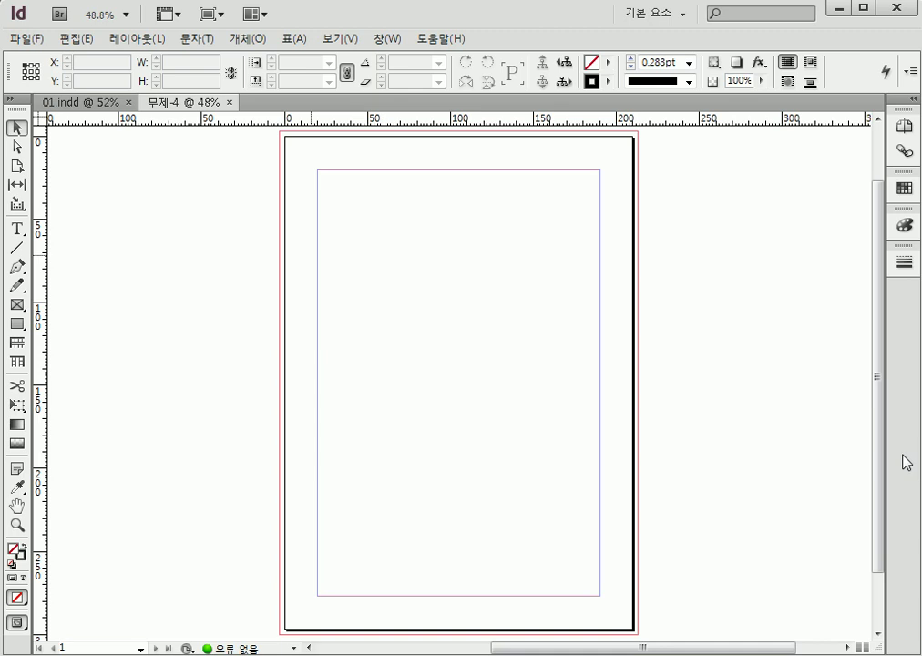
View the separated Color and Stroke panels, and merge Stroke into the Color panel's group.
{"action": "left_click", "coordinate": [905, 226]}
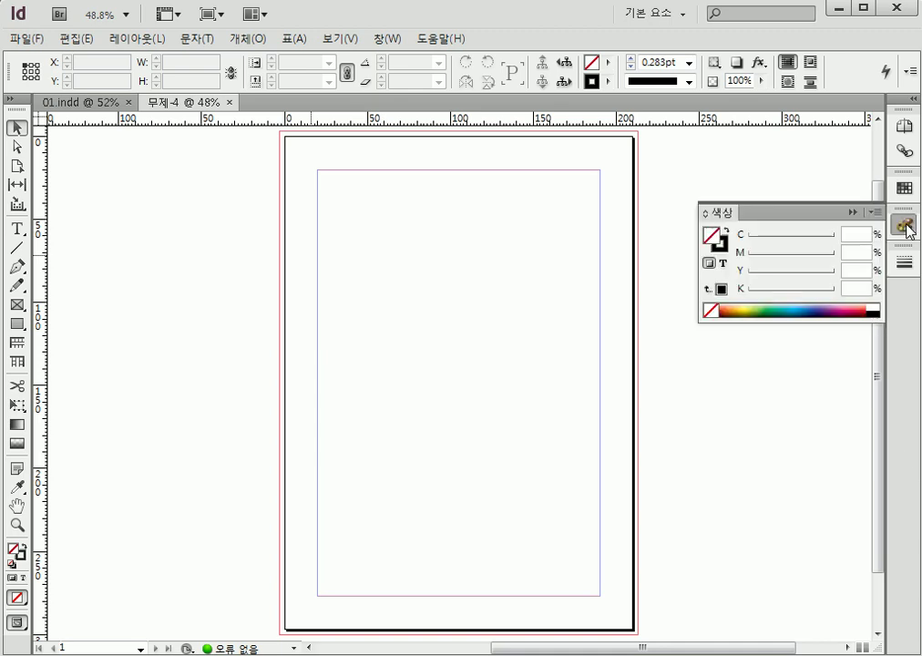
{"action": "left_click", "coordinate": [905, 261]}
{"action": "left_click", "coordinate": [905, 263]}
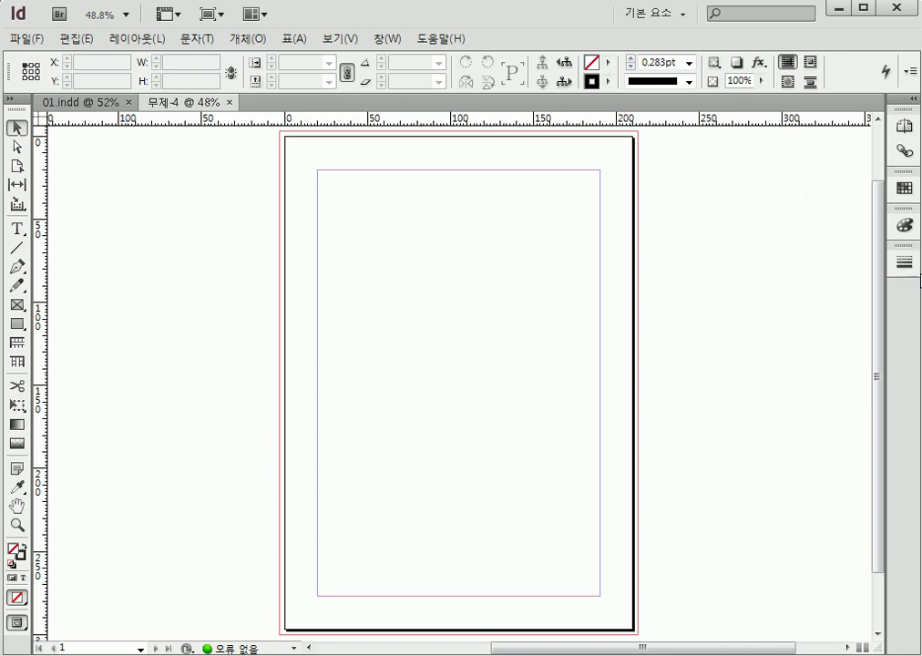
{"action": "mouse_move", "coordinate": [904, 262]}
{"action": "left_mouse_down"}
{"action": "mouse_move", "coordinate": [905, 232]}
{"action": "mouse_move", "coordinate": [907, 382]}
{"action": "mouse_move", "coordinate": [905, 230]}
{"action": "left_mouse_up"}
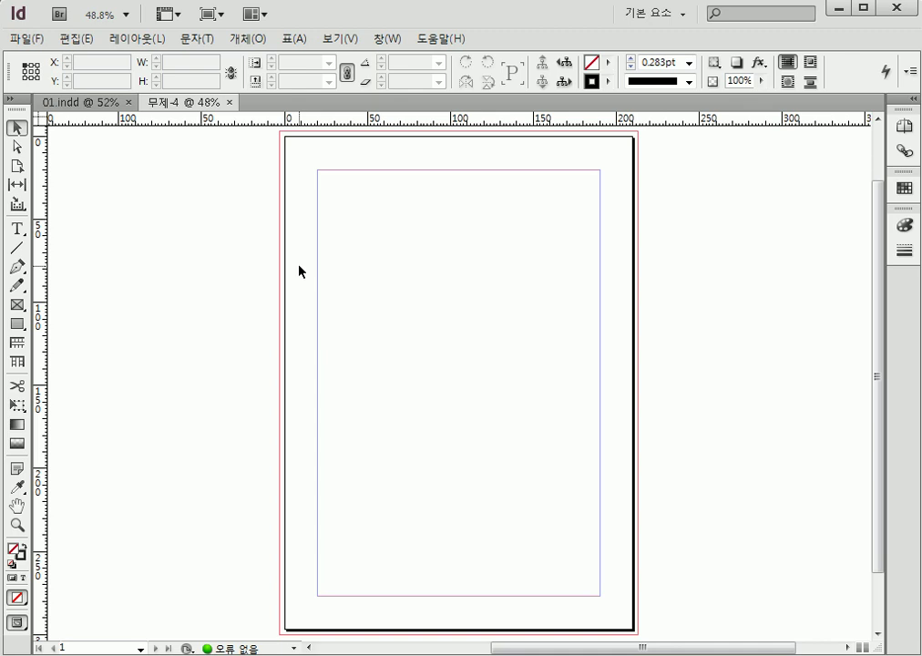
Switch back and forth between the 01.indd and 무제-4 documents, ending on 01.indd.
{"action": "left_click", "coordinate": [86, 102]}
{"action": "left_click", "coordinate": [188, 106]}
{"action": "left_click", "coordinate": [82, 102]}
{"action": "left_click", "coordinate": [164, 105]}
{"action": "left_click", "coordinate": [87, 107]}
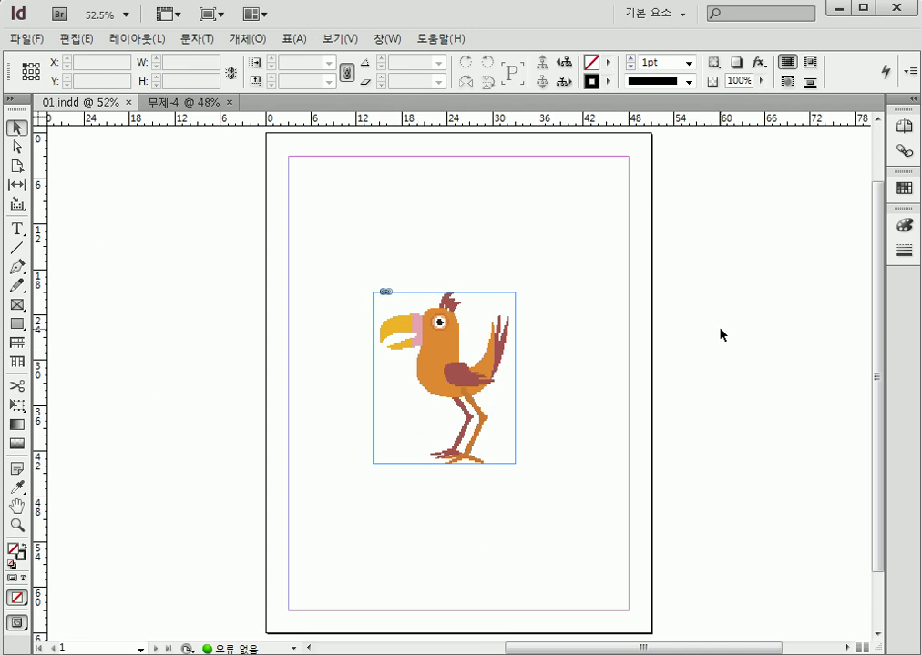
Detach the 01.indd and 무제-4 documents into separate floating windows.
{"action": "left_click_drag", "start_coordinate": [78, 105], "coordinate": [159, 208]}
{"action": "left_click_drag", "start_coordinate": [233, 211], "coordinate": [186, 148]}
{"action": "left_click_drag", "start_coordinate": [78, 103], "coordinate": [193, 119]}
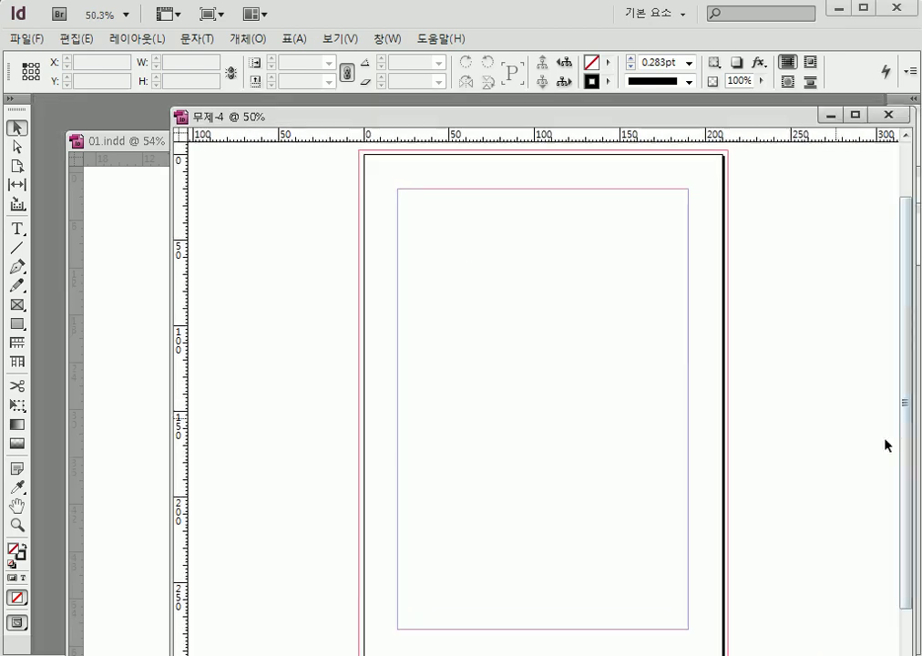
Shrink the floating 무제-4 and 01.indd windows and arrange them side by side.
{"action": "left_click_drag", "start_coordinate": [915, 651], "coordinate": [654, 474]}
{"action": "left_click_drag", "start_coordinate": [361, 119], "coordinate": [565, 130]}
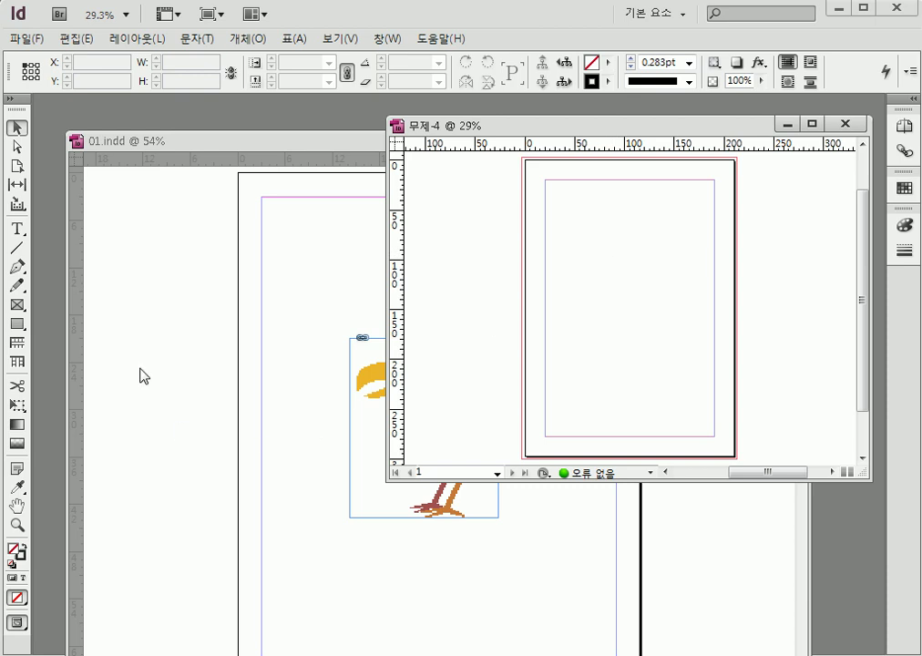
{"action": "left_click_drag", "start_coordinate": [265, 149], "coordinate": [234, 117]}
{"action": "left_click_drag", "start_coordinate": [776, 652], "coordinate": [469, 501]}
{"action": "left_click_drag", "start_coordinate": [311, 113], "coordinate": [320, 136]}
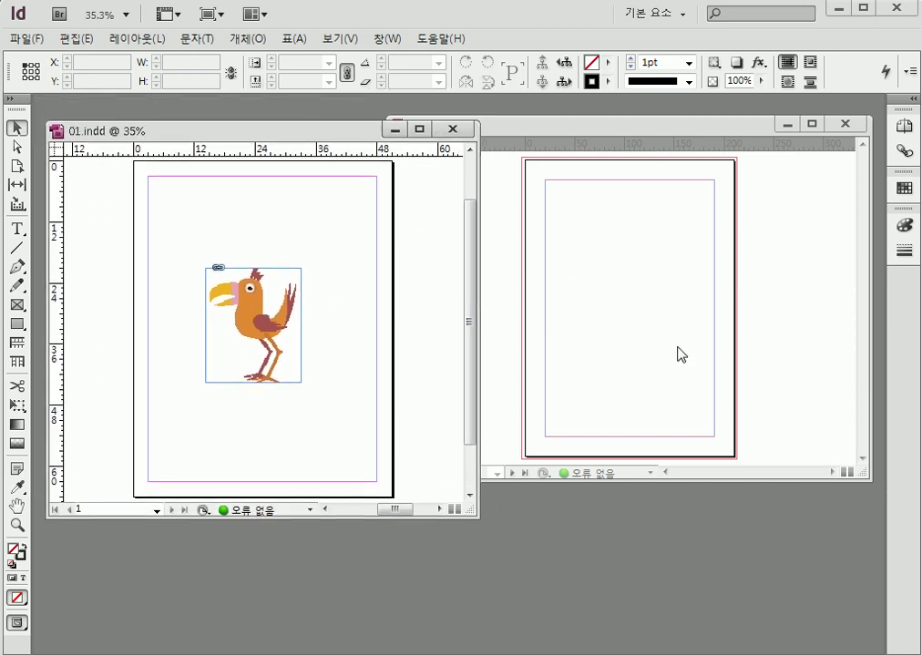
Activate the 무제-4 and 01.indd windows in turn, and shift the 01.indd window slightly down and right.
{"action": "left_click", "coordinate": [662, 125]}
{"action": "left_click", "coordinate": [263, 137]}
{"action": "left_click_drag", "start_coordinate": [141, 139], "coordinate": [177, 173]}
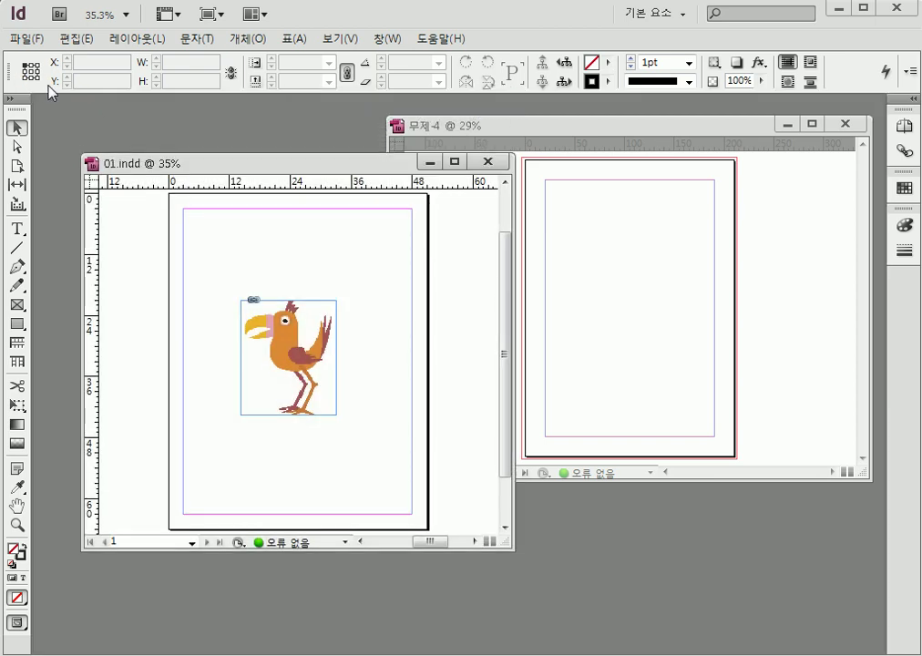
Dock the floating 01.indd and 무제-4 windows back into one tabbed document window.
{"action": "left_click_drag", "start_coordinate": [254, 164], "coordinate": [210, 108]}
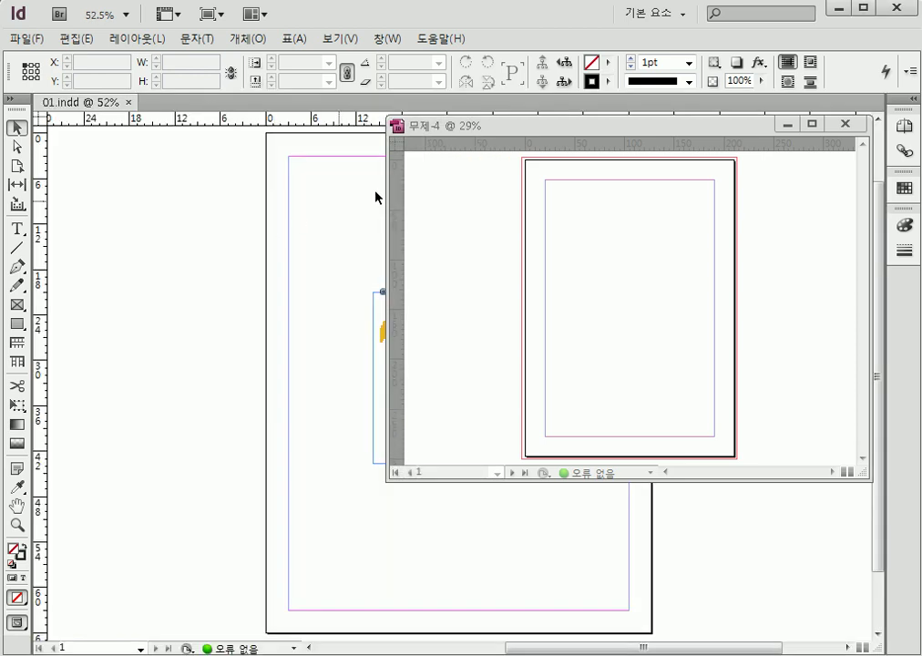
{"action": "left_click", "coordinate": [469, 127]}
{"action": "left_click_drag", "start_coordinate": [469, 128], "coordinate": [157, 105]}
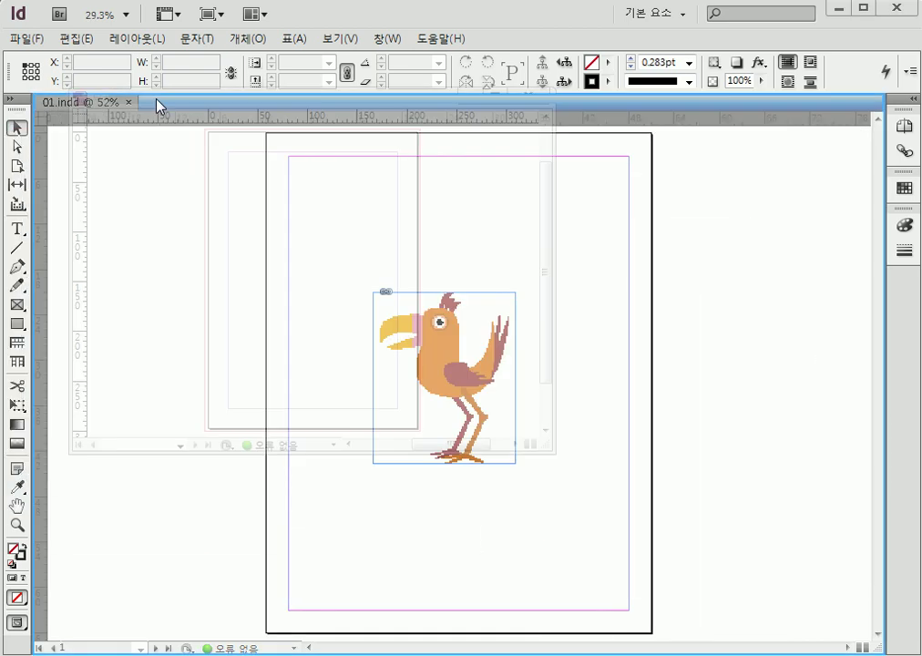
{"action": "left_click_drag", "start_coordinate": [159, 106], "coordinate": [158, 104]}
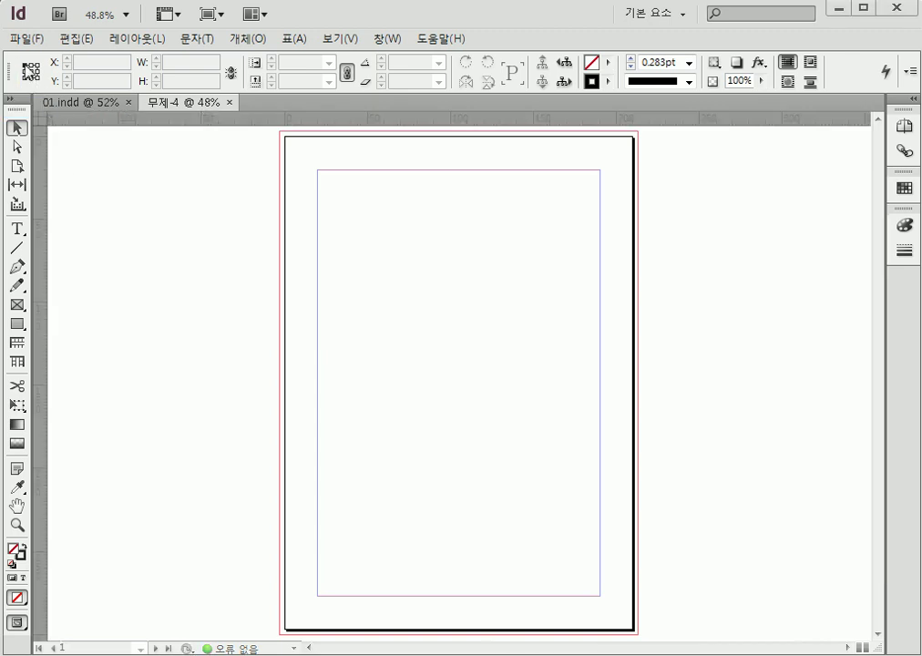
Detach the Control panel and the Tools panel in turn, and dock each back in its original place.
{"action": "left_click_drag", "start_coordinate": [9, 73], "coordinate": [139, 299]}
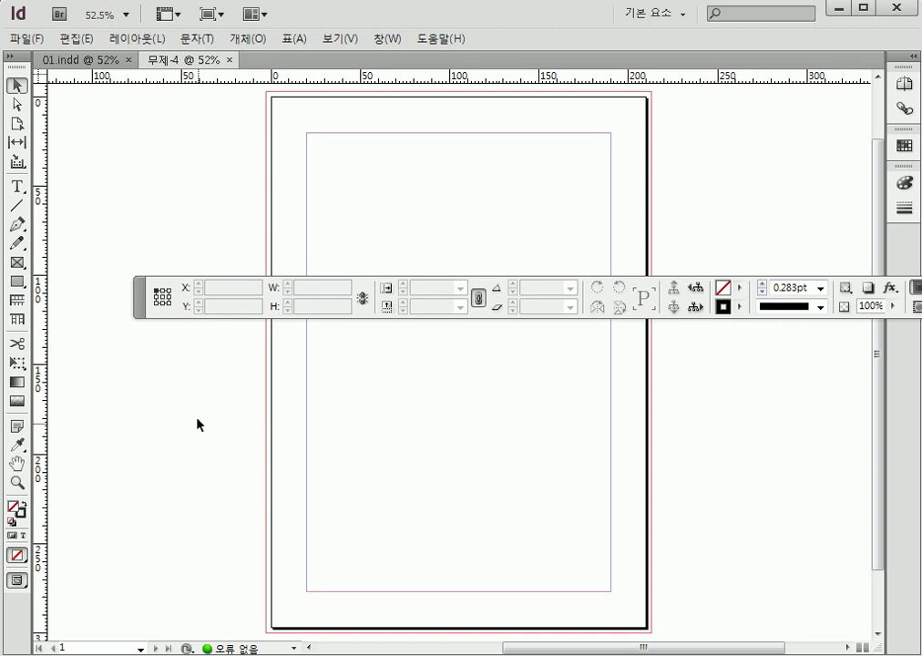
{"action": "left_click_drag", "start_coordinate": [126, 291], "coordinate": [140, 62]}
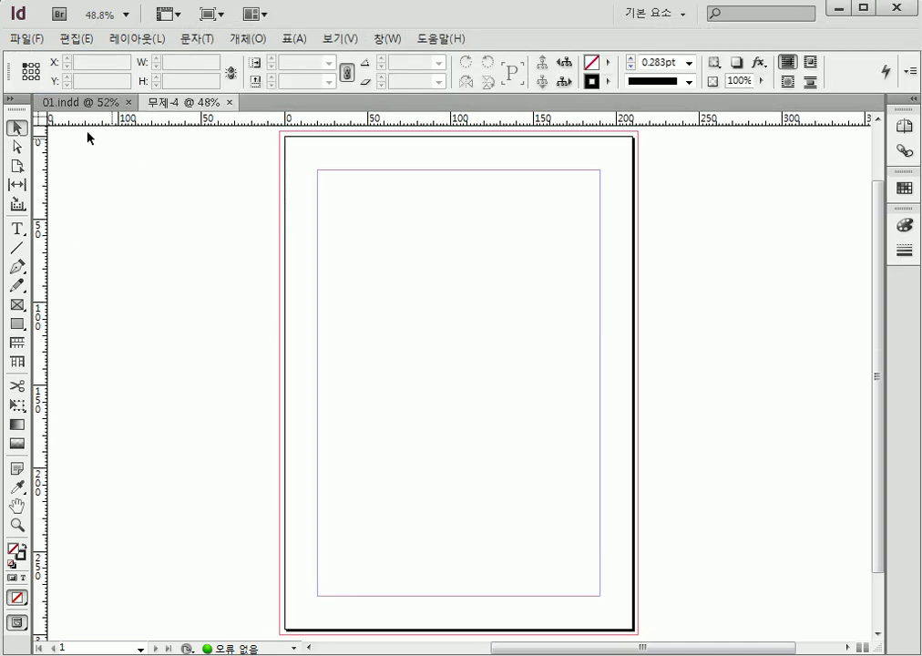
{"action": "left_click_drag", "start_coordinate": [15, 99], "coordinate": [19, 144]}
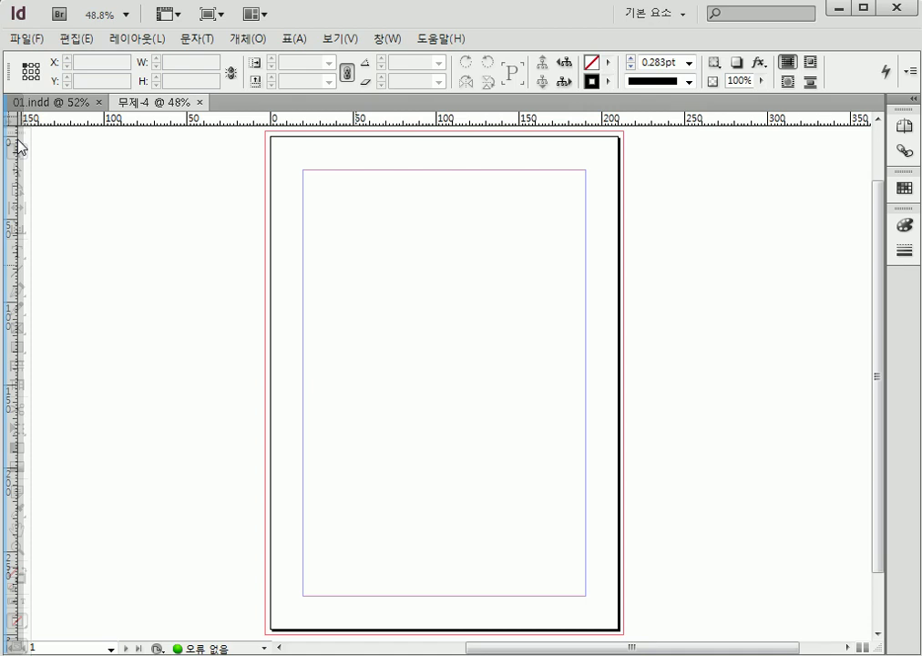
{"action": "left_click_drag", "start_coordinate": [18, 139], "coordinate": [11, 141]}
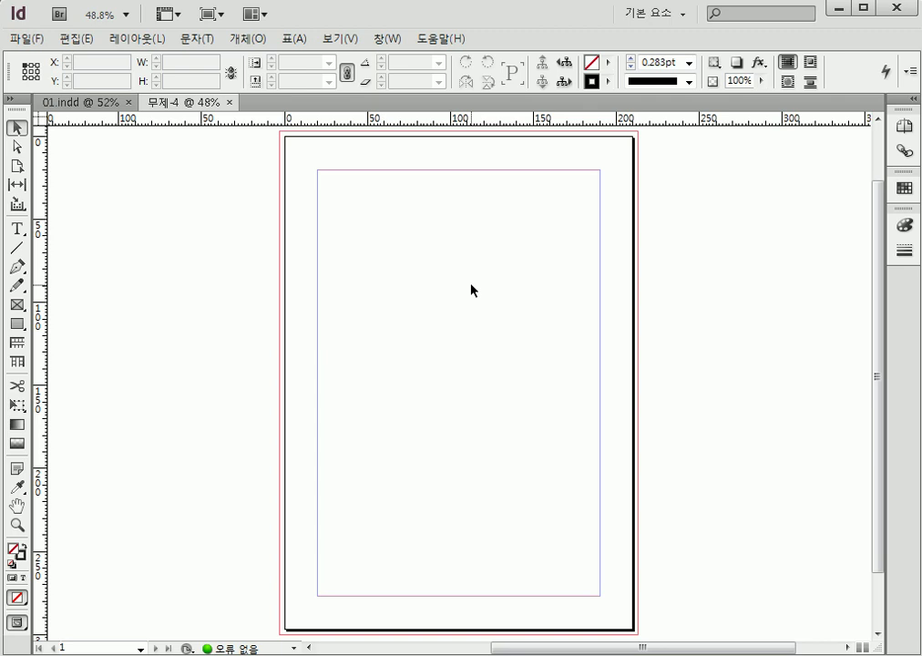
Hide and restore all panels twice, and switch to the 01.indd document.
{"action": "key", "text": "Tab"}
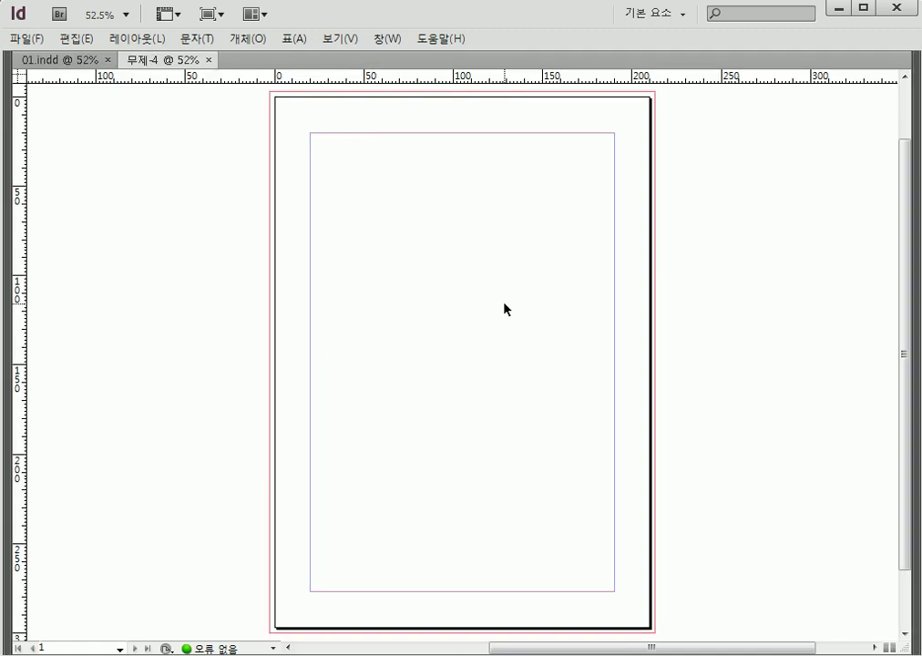
{"action": "key", "text": "Tab"}
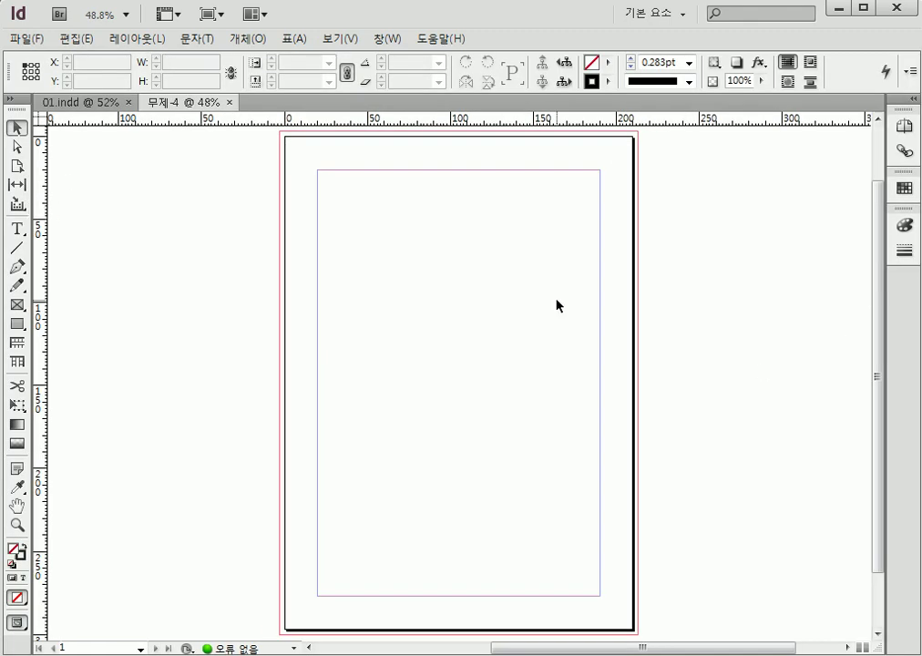
{"action": "key", "text": "Tab"}
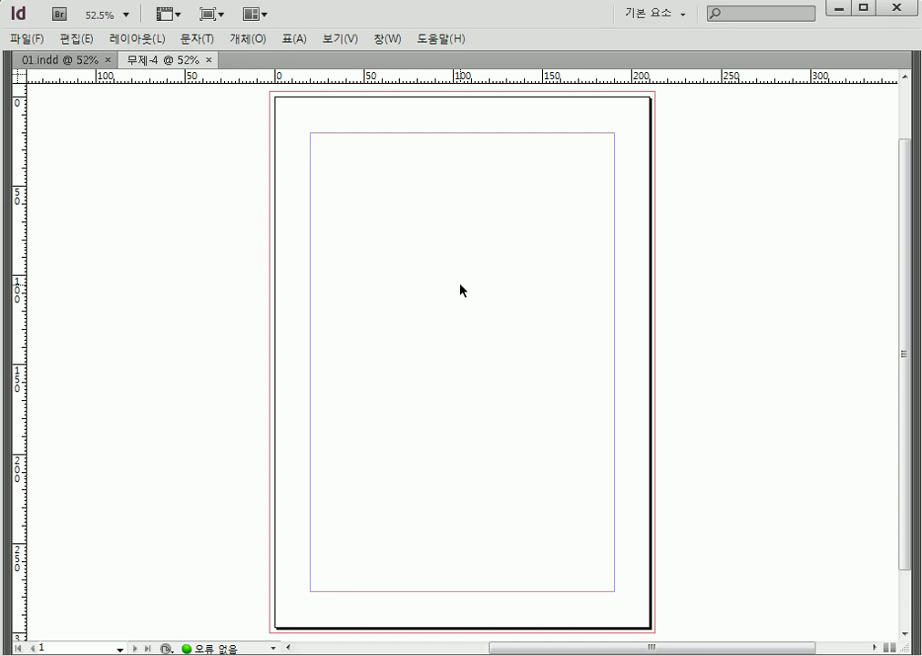
{"action": "key", "text": "Tab"}
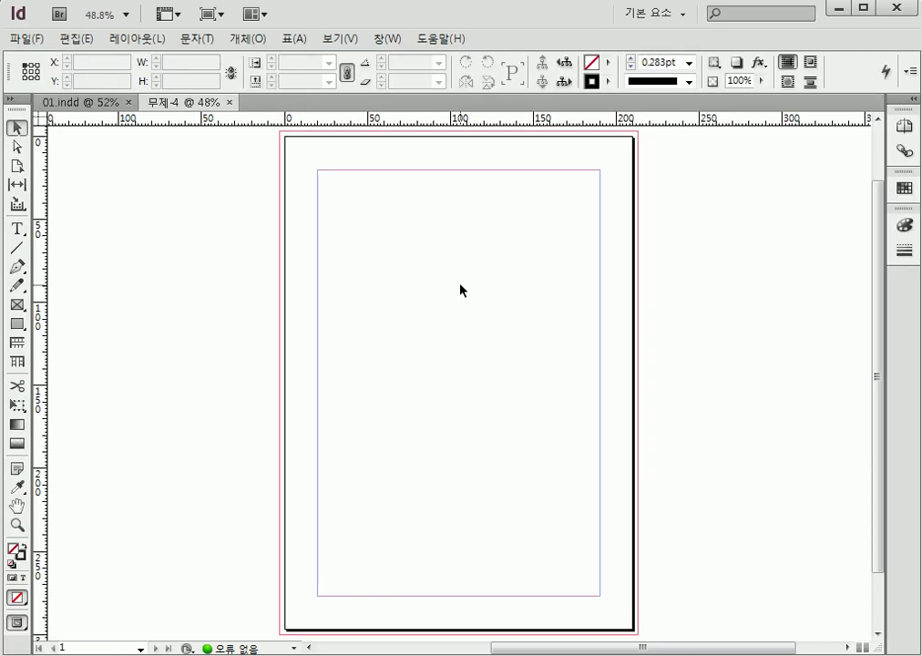
{"action": "key", "text": "ctrl+Tab"}
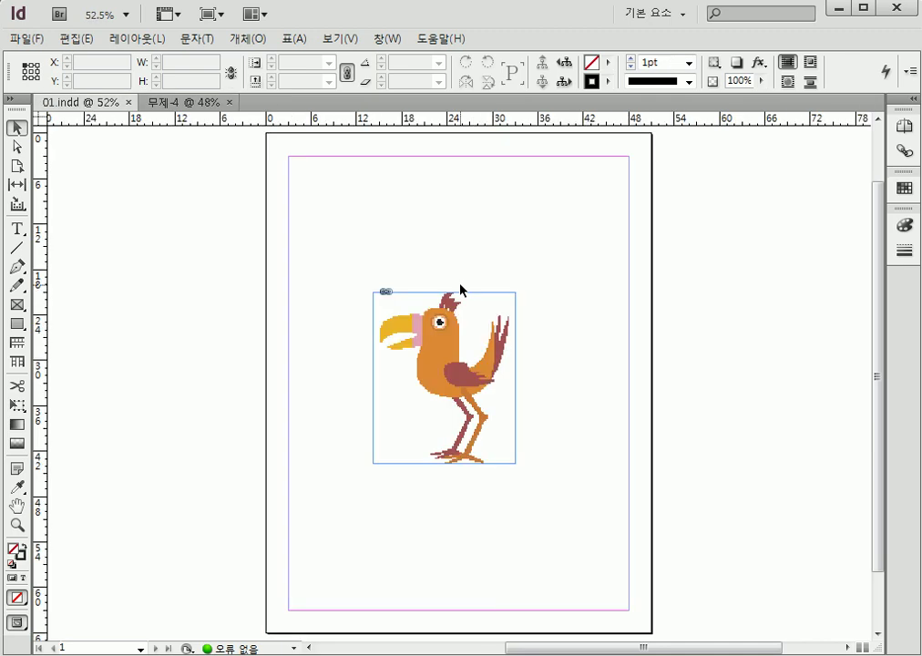